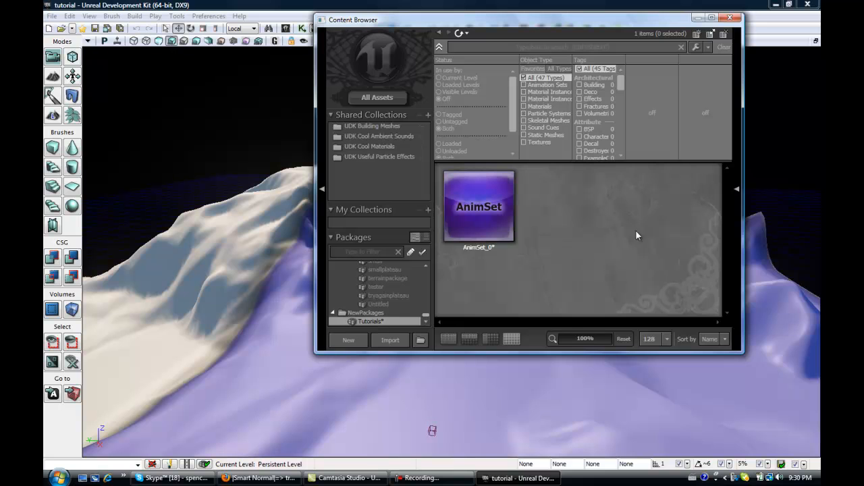
# Create a new material named Terrain_mat in the Tutorials package.
pyautogui.rightClick(574, 225)
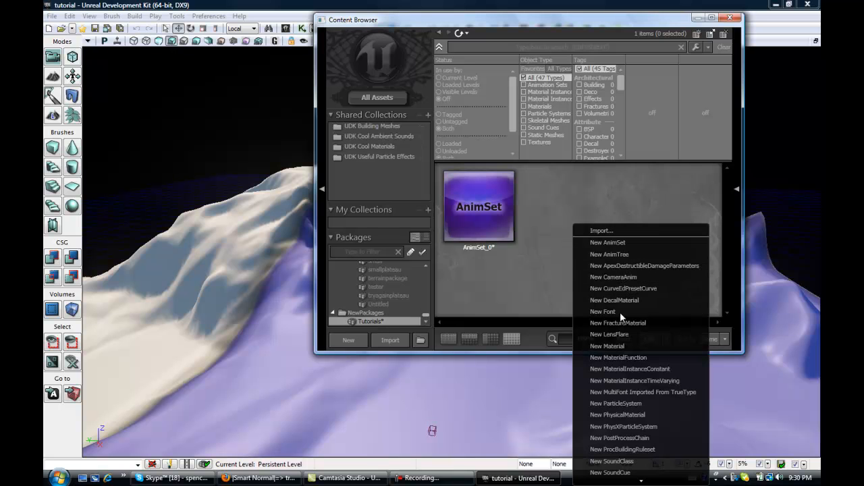
pyautogui.click(628, 345)
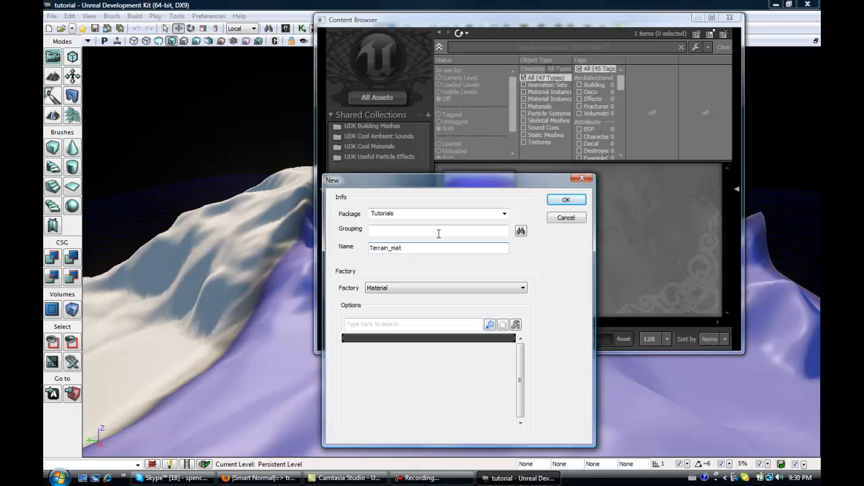
pyautogui.click(567, 200)
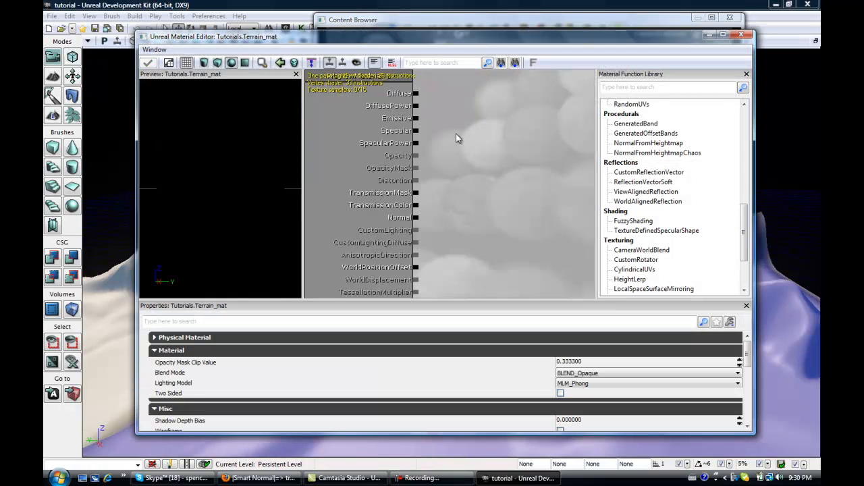
# Add a New TerrainLayerWeight node to the Terrain_mat material graph.
pyautogui.scroll(-4, 405, 135)
pyautogui.scroll(4, 424, 189)
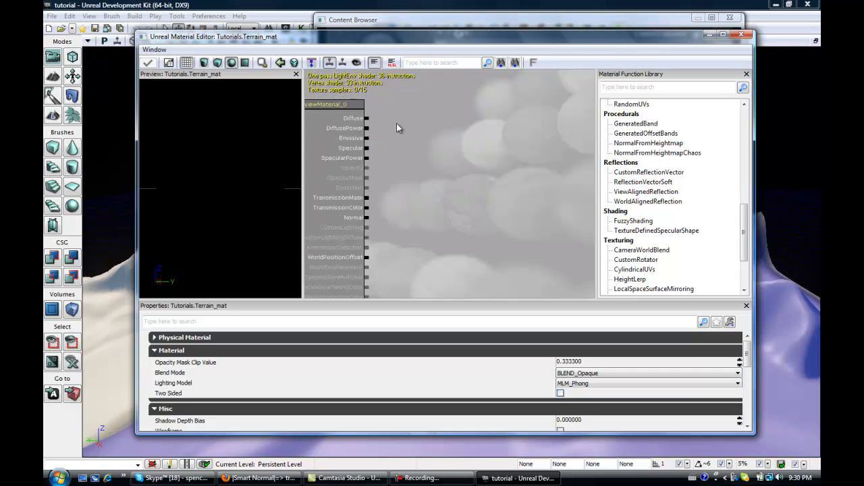
pyautogui.moveTo(396, 123); pyautogui.dragTo(423, 156)
pyautogui.scroll(1, 432, 196)
pyautogui.moveTo(431, 211); pyautogui.dragTo(446, 193)
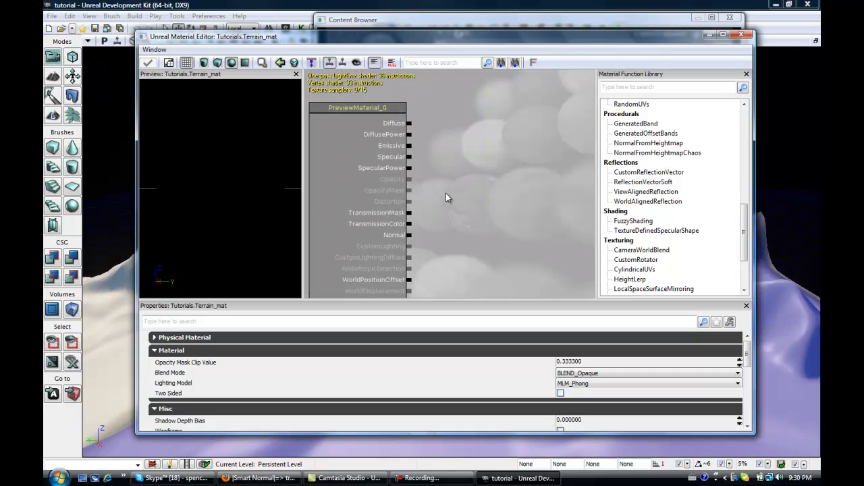
pyautogui.scroll(-3, 426, 146)
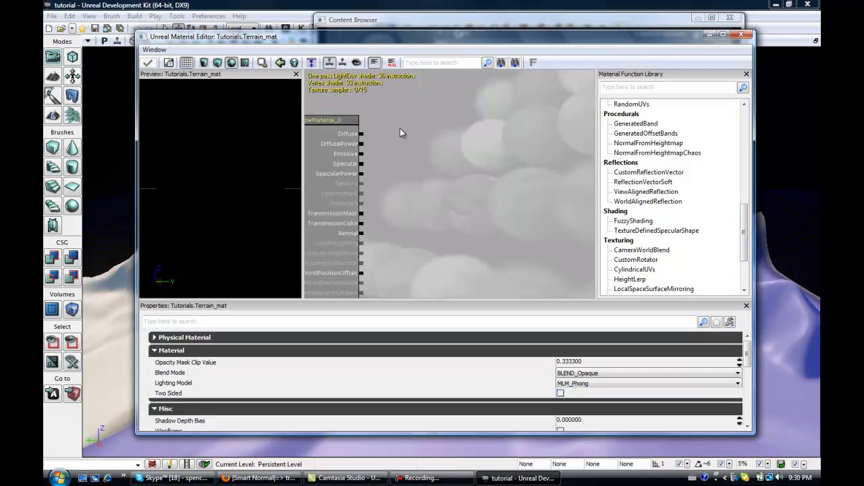
pyautogui.scroll(2, 413, 132)
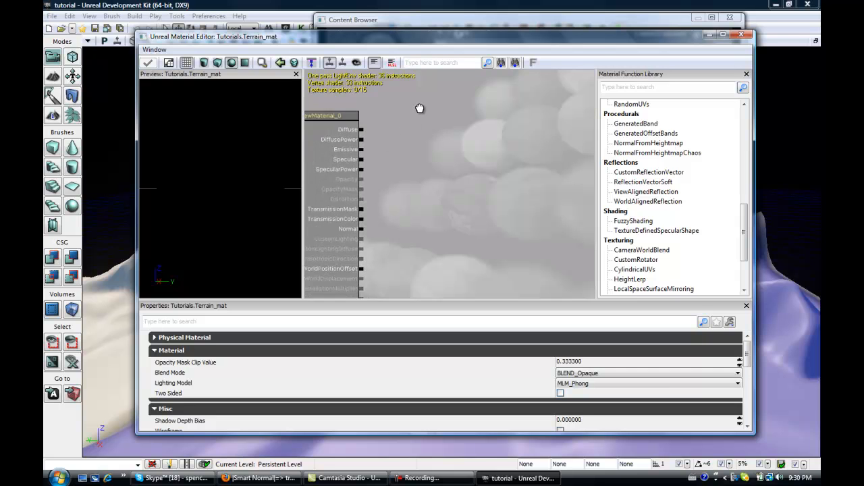
pyautogui.moveTo(435, 126); pyautogui.dragTo(397, 135)
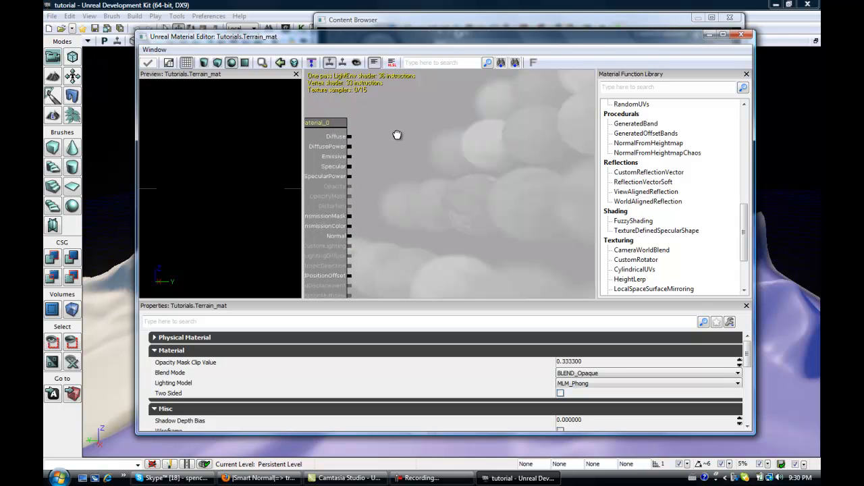
pyautogui.rightClick(444, 103)
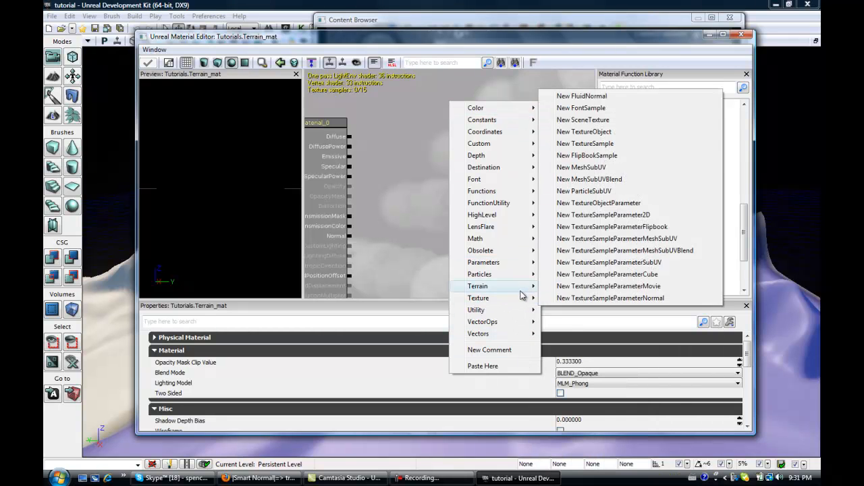
pyautogui.moveTo(523, 289)
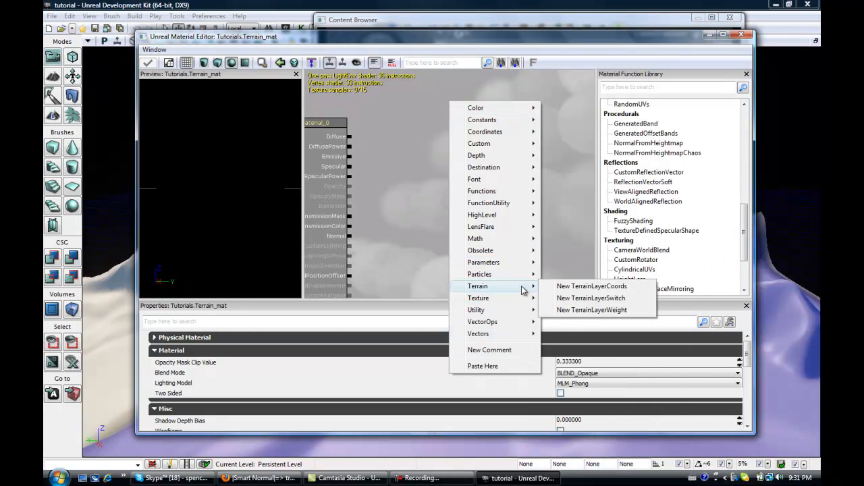
pyautogui.click(597, 310)
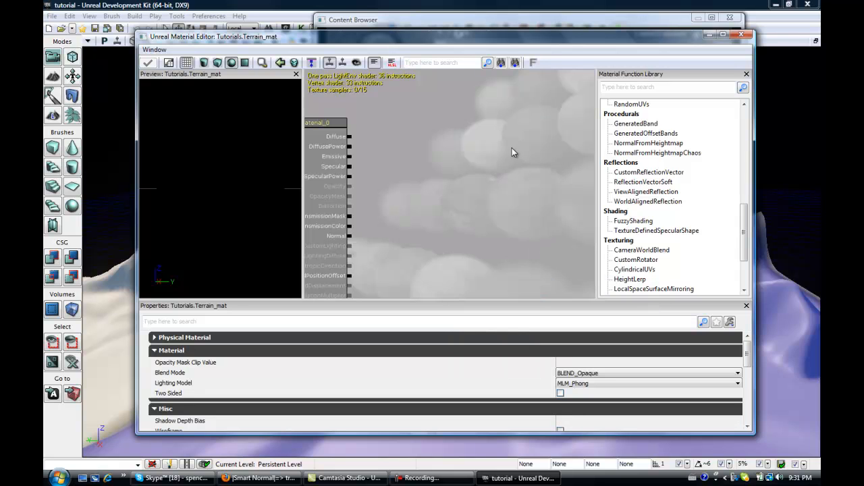
# Duplicate the TerrainLayerWeight node twice and arrange the three nodes in a vertical column.
pyautogui.moveTo(523, 144); pyautogui.dragTo(515, 170)
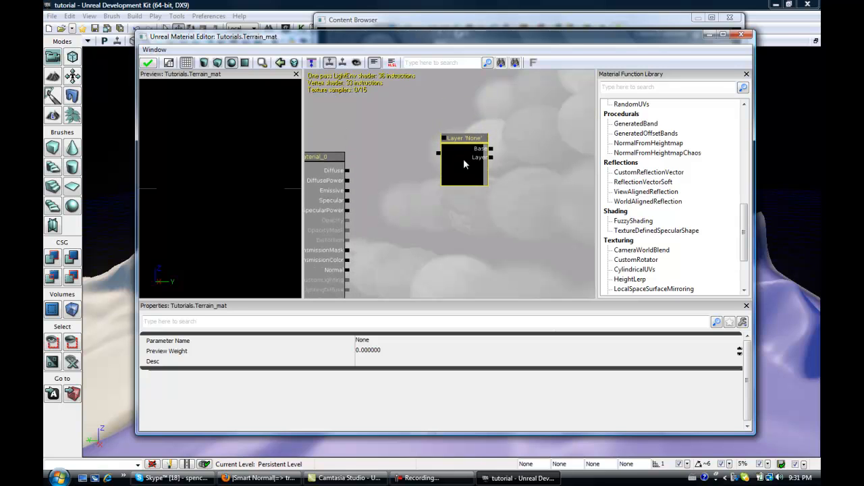
pyautogui.hotkey('ctrl', 'v')
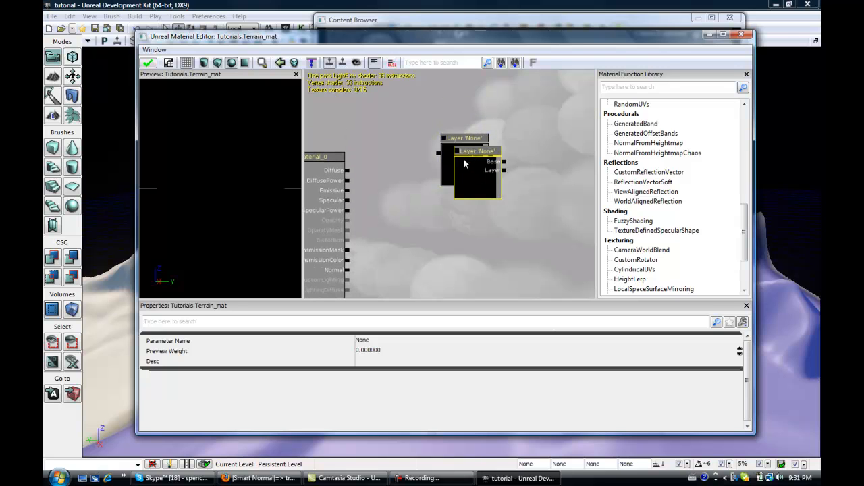
pyautogui.hotkey('ctrl', 'v')
pyautogui.moveTo(488, 188); pyautogui.dragTo(480, 226)
pyautogui.moveTo(483, 173); pyautogui.dragTo(479, 93)
pyautogui.moveTo(470, 143); pyautogui.dragTo(492, 169)
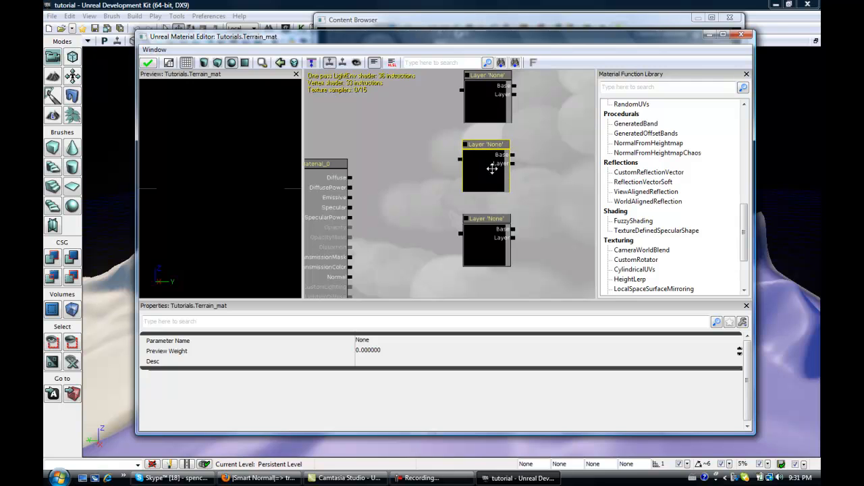
# Connect the bottom layer node to Diffuse and chain each node's Base input to the node above it.
pyautogui.moveTo(461, 236); pyautogui.dragTo(350, 178)
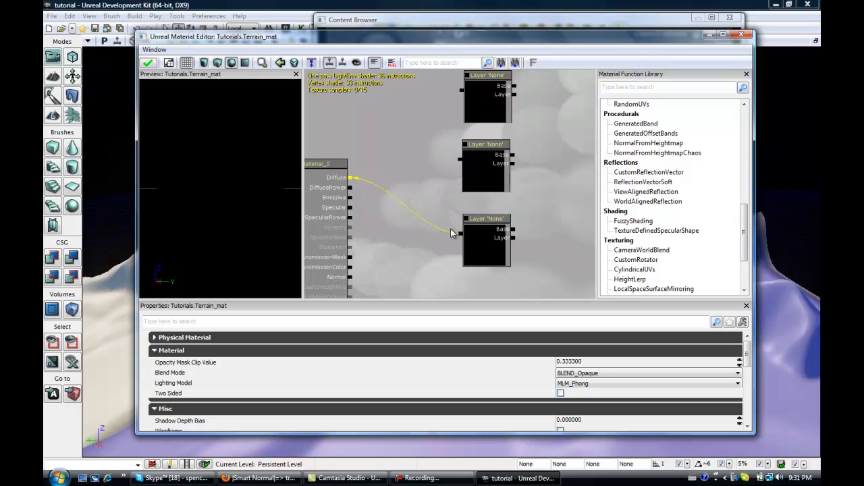
pyautogui.moveTo(513, 233); pyautogui.dragTo(459, 160)
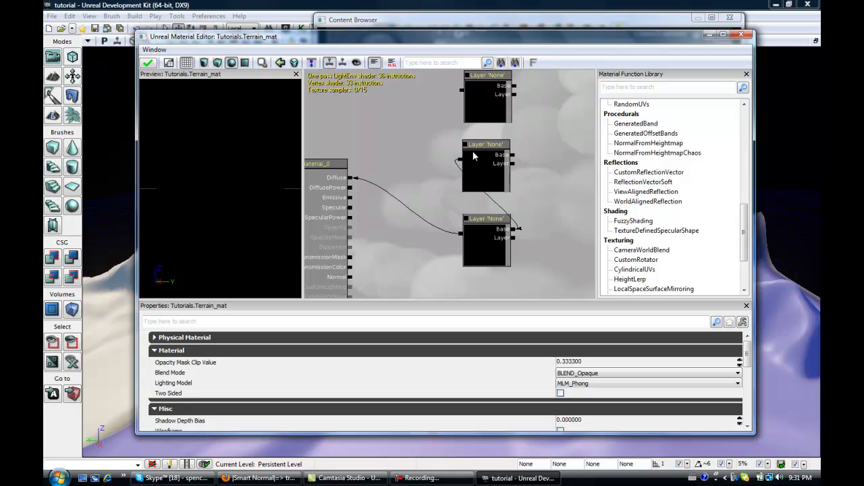
pyautogui.moveTo(515, 159); pyautogui.dragTo(462, 94)
# Set the bottom layer node's parameter name to Flats.
pyautogui.click(490, 224)
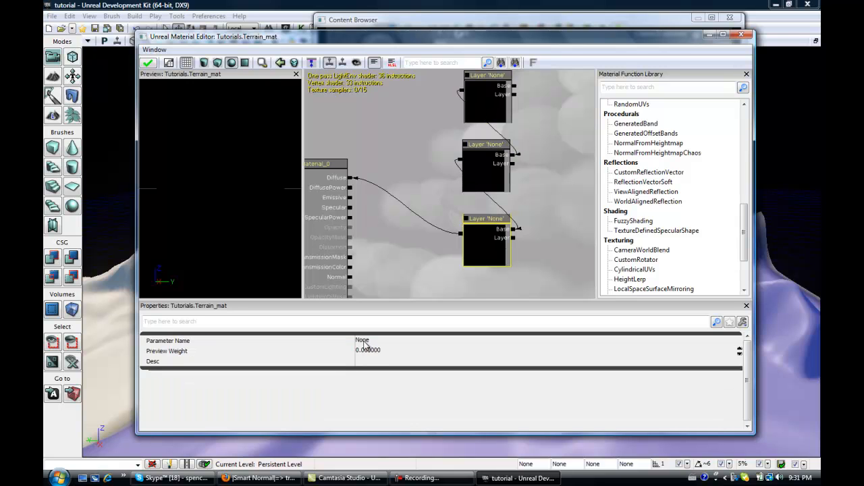
pyautogui.click(375, 342)
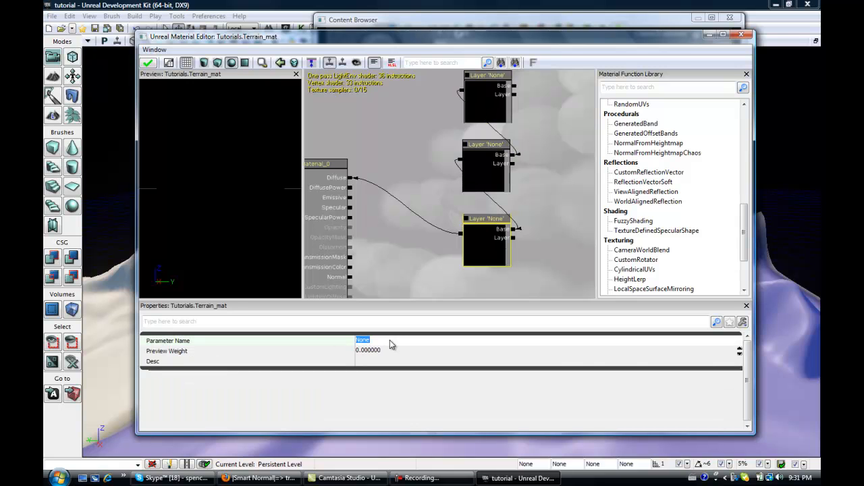
pyautogui.write('F')
# Set the middle layer node's parameter name to Edges.
pyautogui.moveTo(517, 139); pyautogui.dragTo(531, 193)
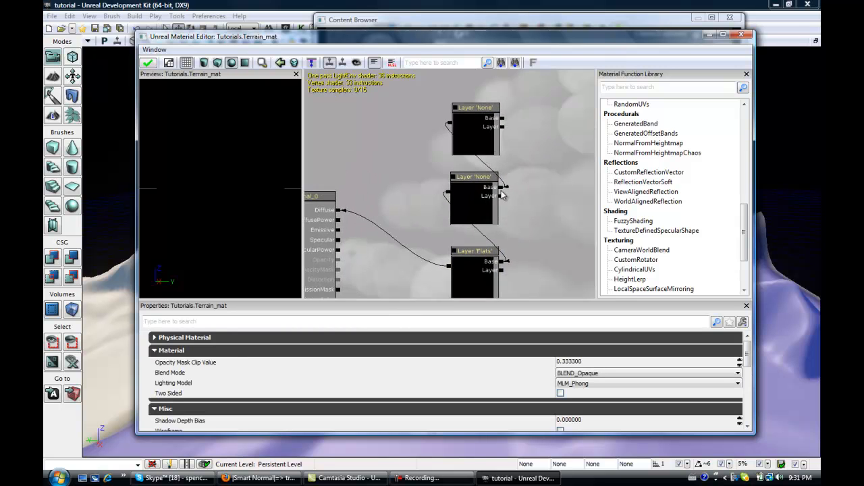
pyautogui.click(483, 202)
pyautogui.click(381, 339)
pyautogui.write('Edges')
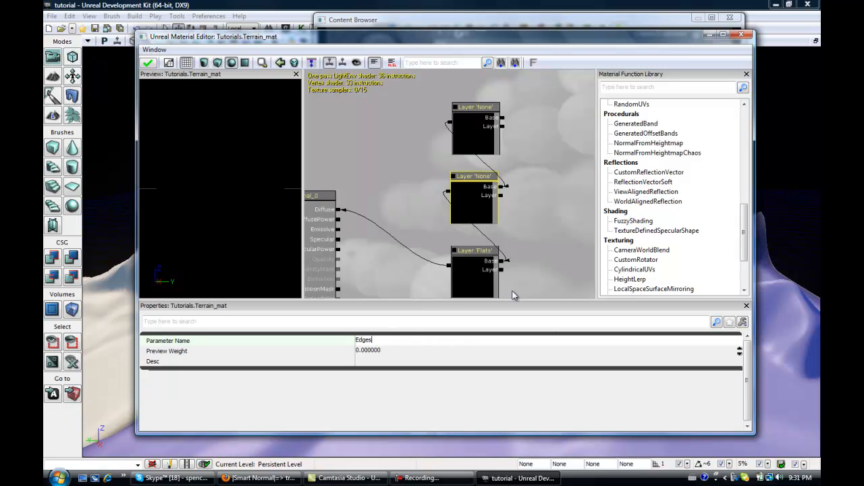
# Set the top layer node's parameter name to Cliff.
pyautogui.click(479, 125)
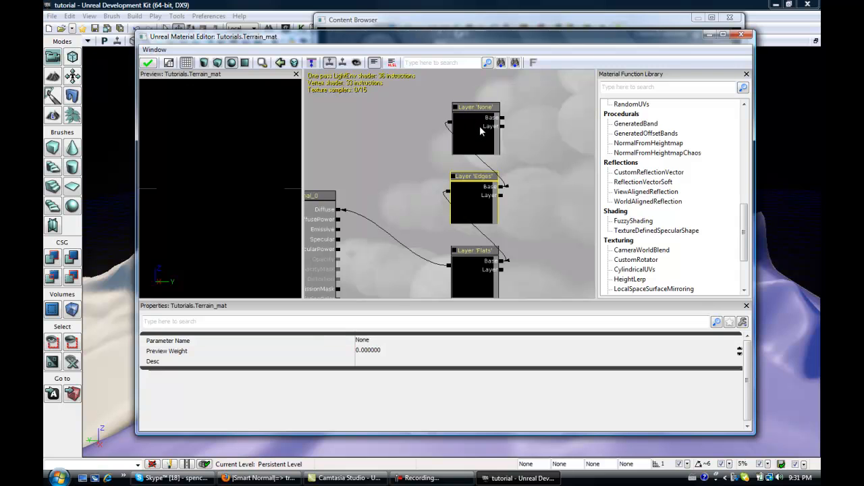
pyautogui.click(366, 342)
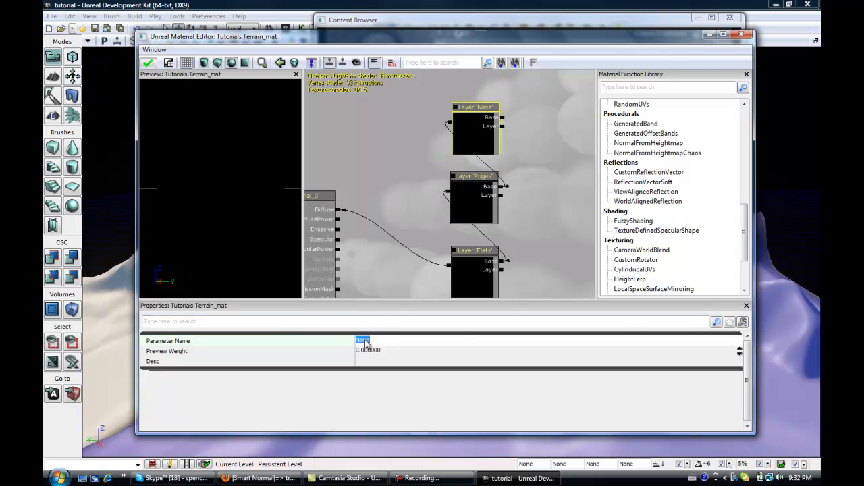
pyautogui.write('Cliff')
# Set the Cliff layer node's preview weight to .5.
pyautogui.moveTo(376, 290); pyautogui.dragTo(453, 177)
pyautogui.moveTo(452, 231); pyautogui.dragTo(479, 67)
pyautogui.click(462, 118)
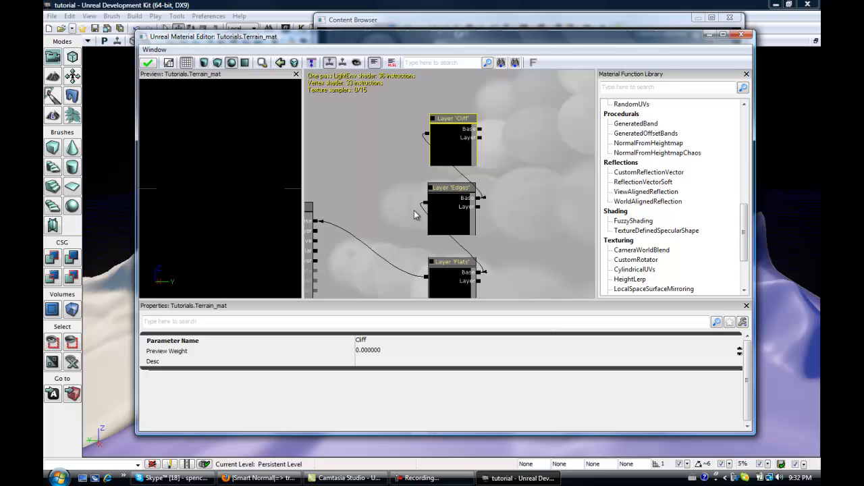
pyautogui.click(370, 349)
pyautogui.write('.5')
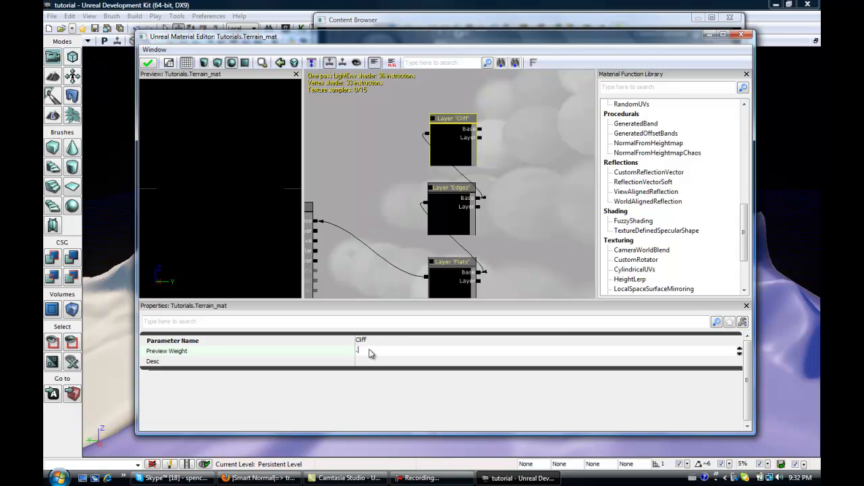
# Set the Edges layer node's preview weight to .5.
pyautogui.click(450, 225)
pyautogui.click(370, 352)
pyautogui.write('.5')
pyautogui.press('Return')
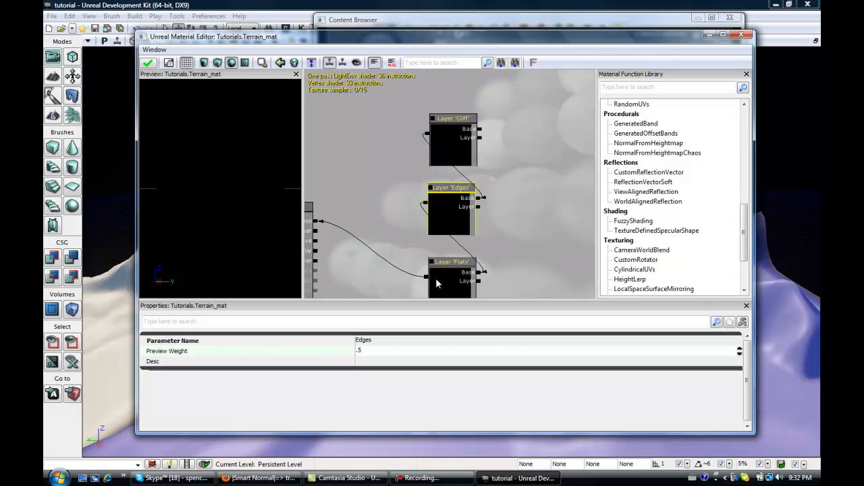
# Set the Flats layer node's preview weight to .5.
pyautogui.moveTo(459, 278); pyautogui.dragTo(490, 271)
pyautogui.click(478, 287)
pyautogui.click(409, 342)
pyautogui.write('.5')
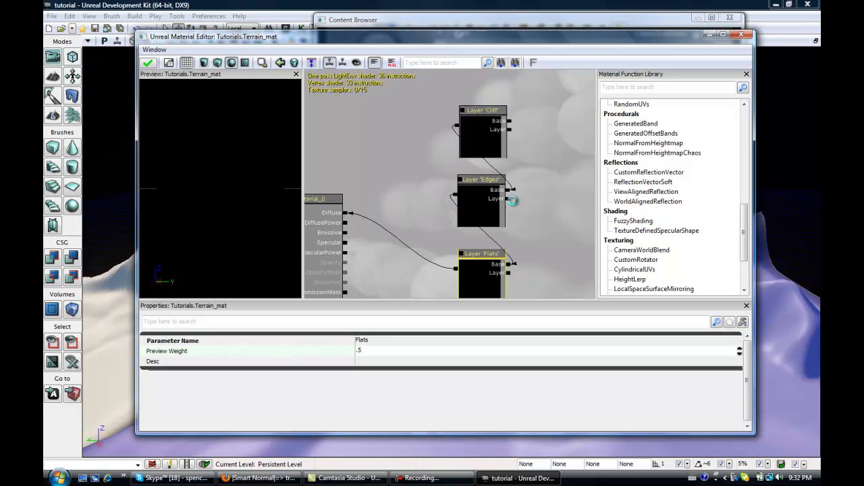
pyautogui.click(487, 207)
pyautogui.moveTo(405, 195); pyautogui.dragTo(306, 210)
pyautogui.moveTo(457, 220); pyautogui.dragTo(458, 200)
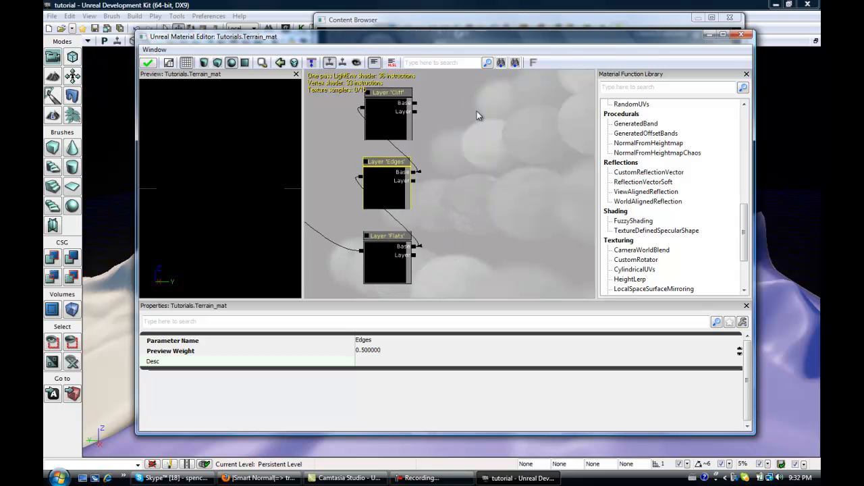
# Open the Mytextures package in the Content Browser's package list.
pyautogui.click(469, 19)
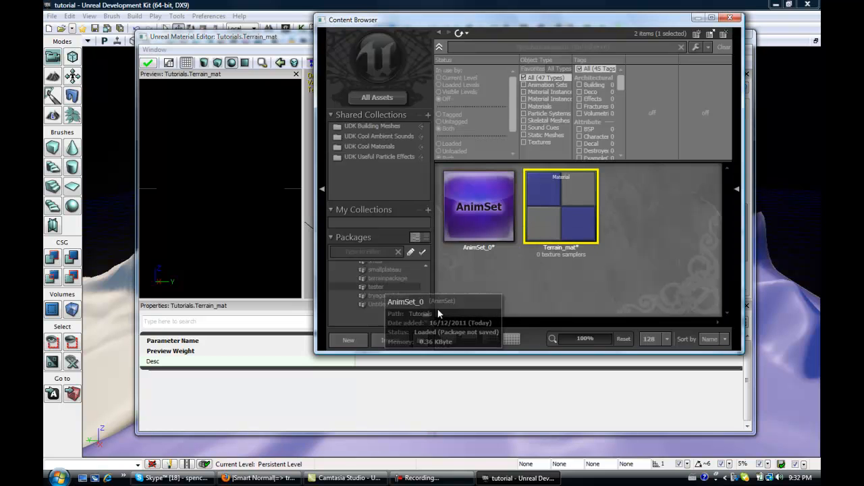
pyautogui.scroll(5, 425, 265)
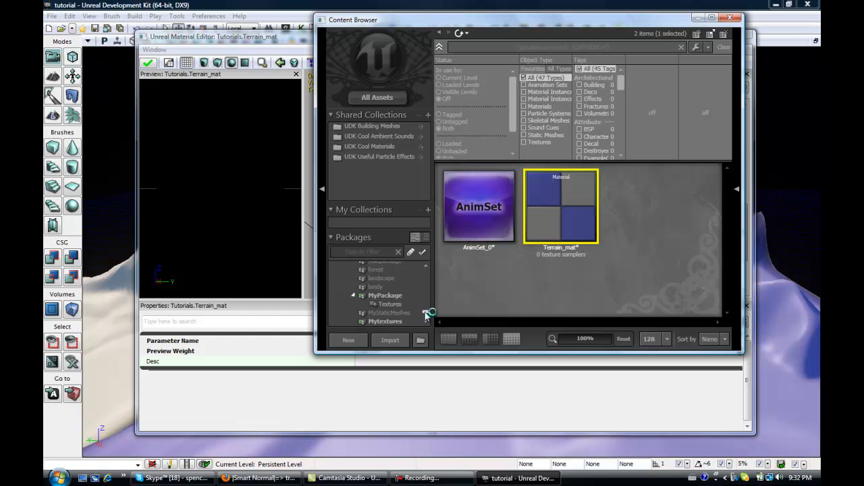
pyautogui.scroll(-5, 395, 289)
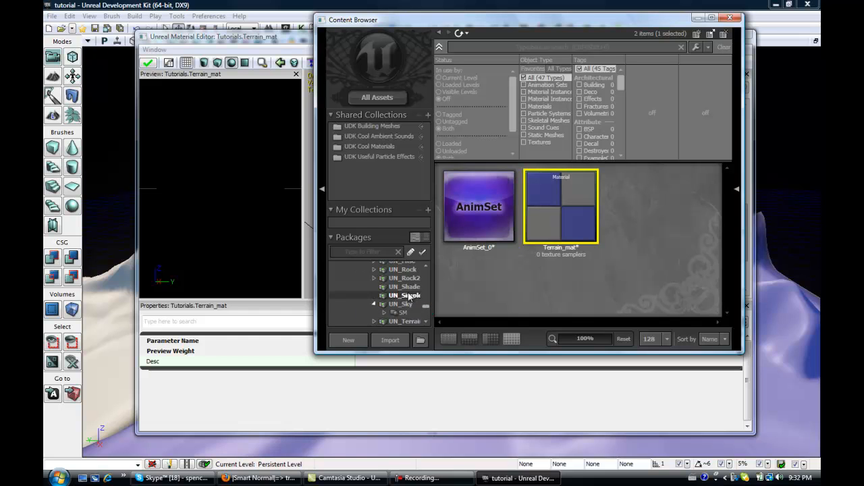
pyautogui.scroll(5, 406, 297)
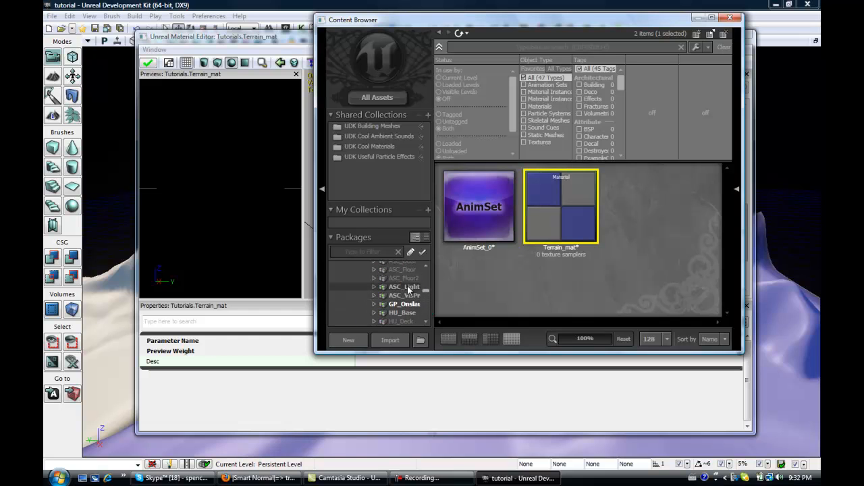
pyautogui.scroll(-5, 411, 285)
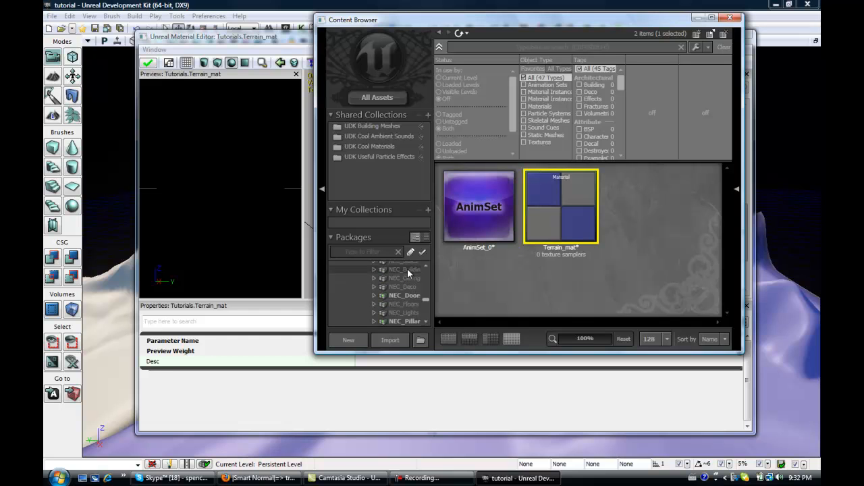
pyautogui.scroll(-5, 413, 290)
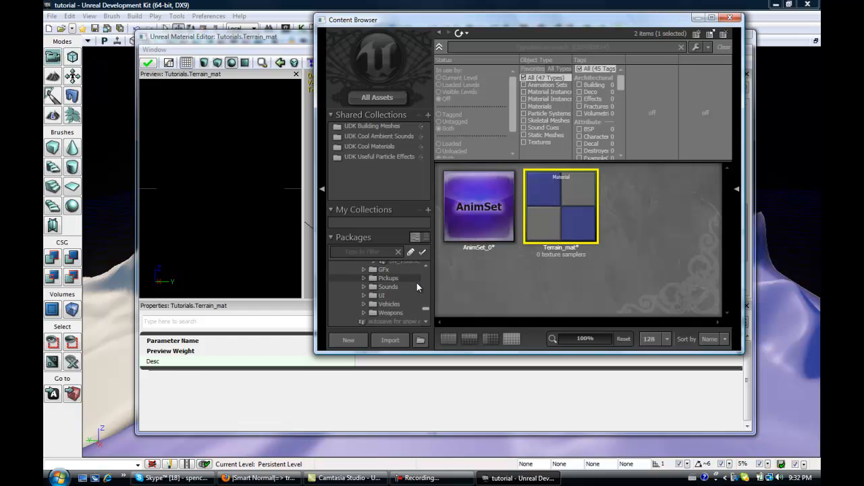
pyautogui.scroll(3, 404, 286)
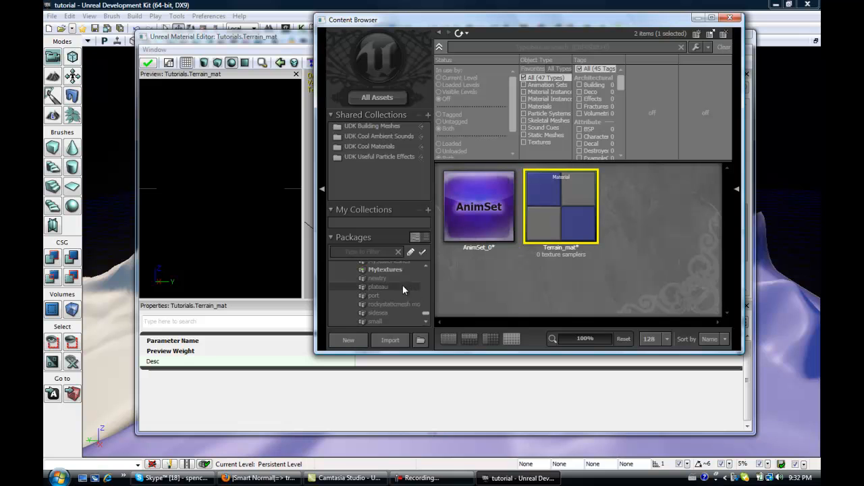
pyautogui.click(398, 296)
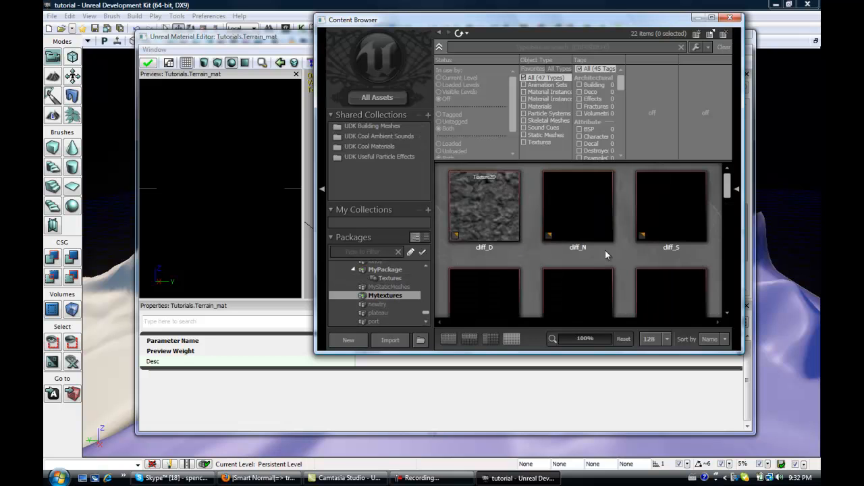
# Browse the textures in the Mytextures package.
pyautogui.scroll(-2, 728, 193)
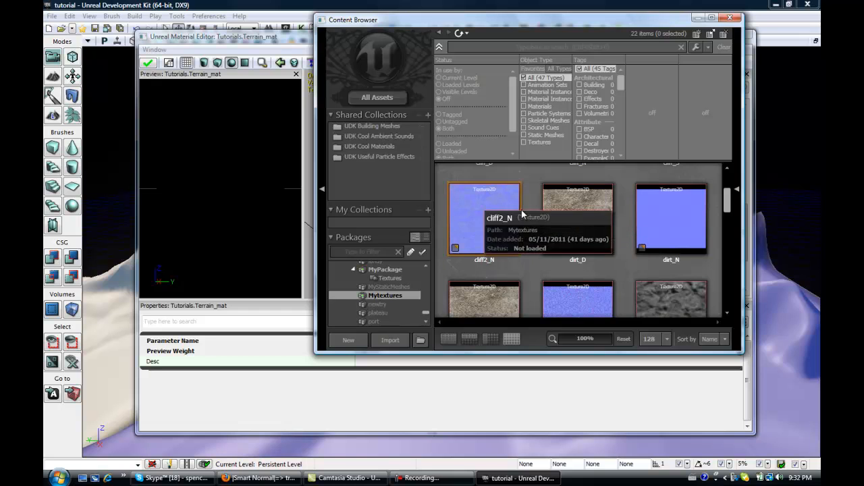
pyautogui.moveTo(728, 199); pyautogui.dragTo(728, 185)
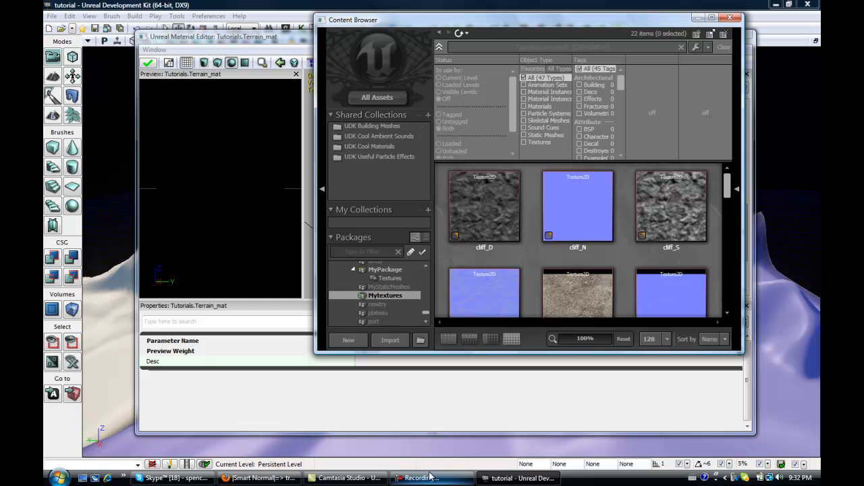
# Switch to the Smart Normal web page in Firefox and open the cliff image from the UDK Textures edited folder as source.
pyautogui.click(287, 480)
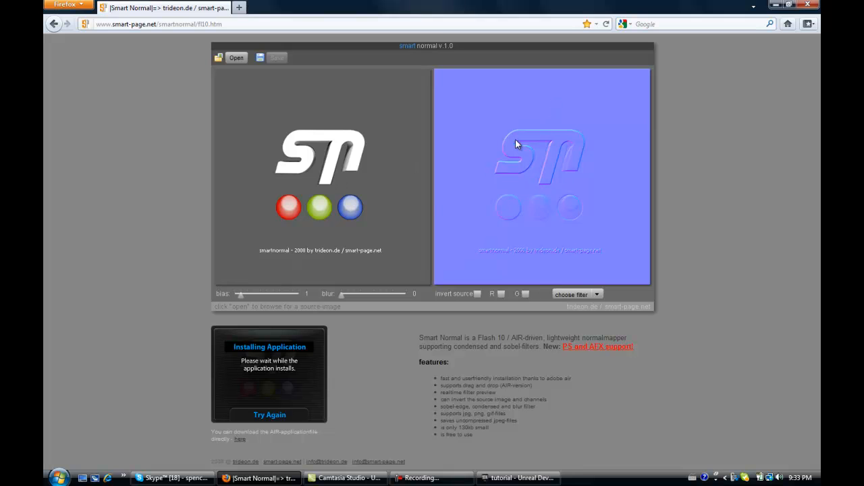
pyautogui.click(236, 58)
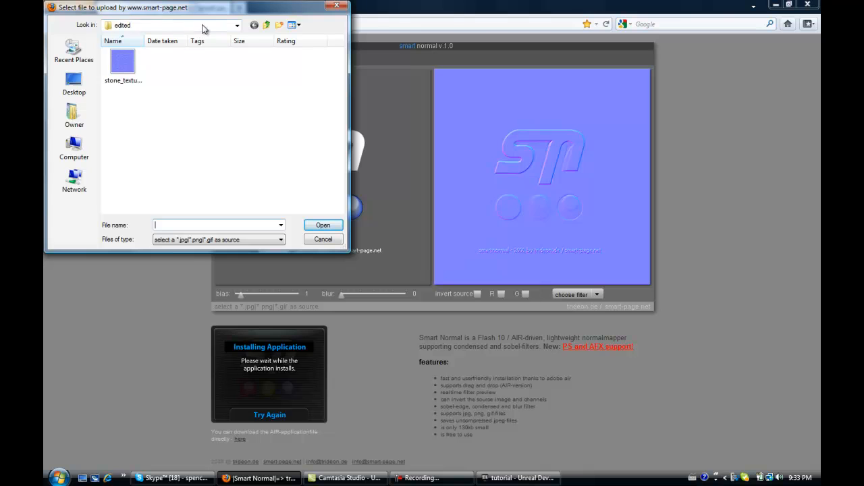
pyautogui.click(237, 25)
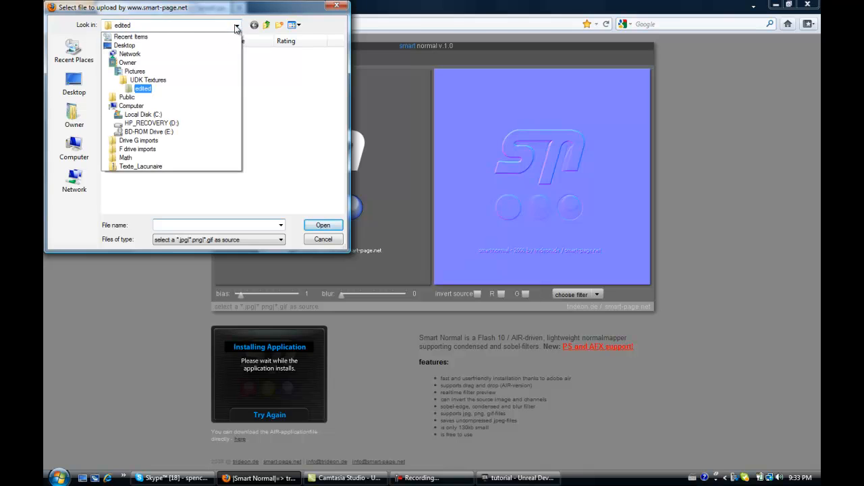
pyautogui.click(153, 80)
pyautogui.doubleClick(245, 65)
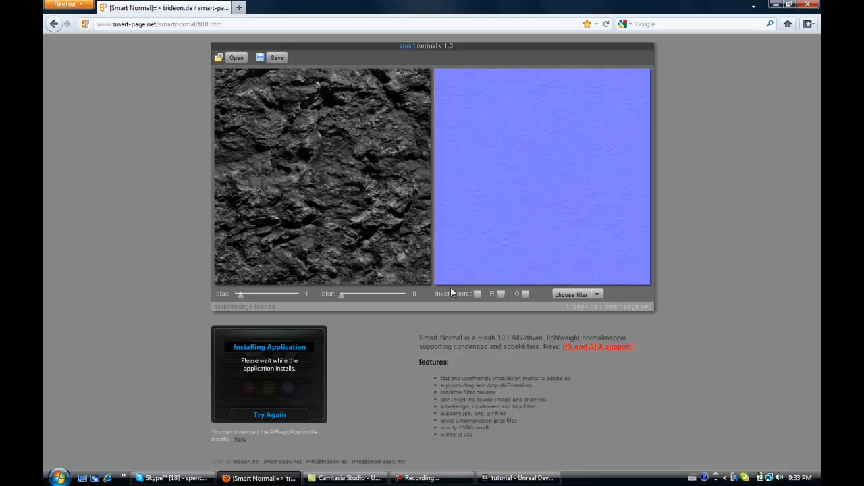
# Adjust the blur and raise the normal map bias to 5.3, then minimize the browser.
pyautogui.moveTo(342, 295); pyautogui.dragTo(403, 296)
pyautogui.moveTo(241, 295); pyautogui.dragTo(280, 295)
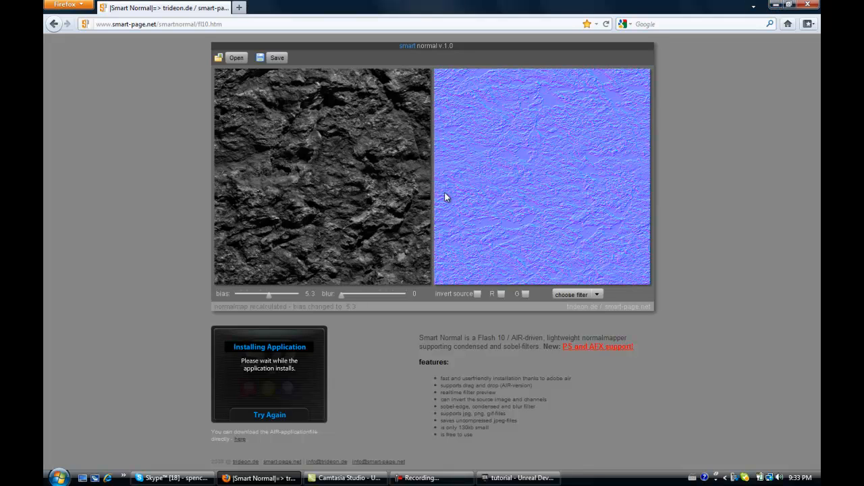
pyautogui.click(774, 5)
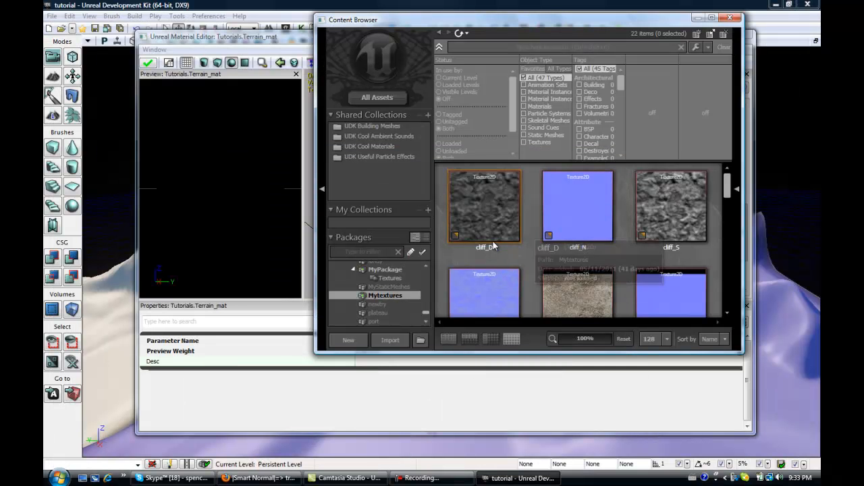
# Add a Texture Sample node with cliff_D in the material editor and connect it to the Cliff layer's Layer input.
pyautogui.scroll(-1, 611, 301)
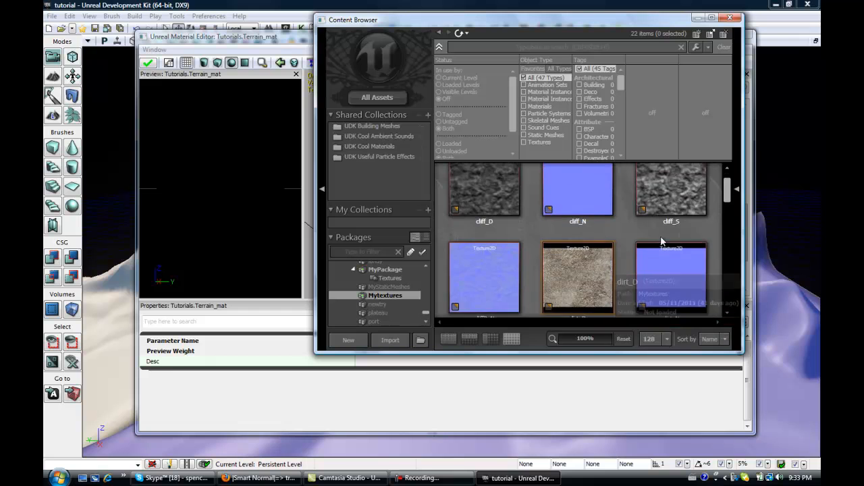
pyautogui.moveTo(727, 195)
pyautogui.mouseDown()
pyautogui.moveTo(728, 209)
pyautogui.moveTo(728, 181)
pyautogui.moveTo(719, 232)
pyautogui.moveTo(727, 180)
pyautogui.mouseUp()
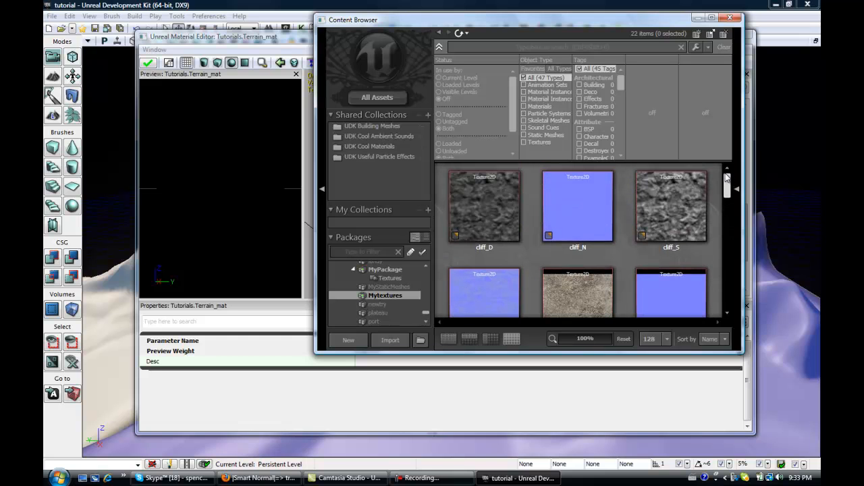
pyautogui.click(484, 197)
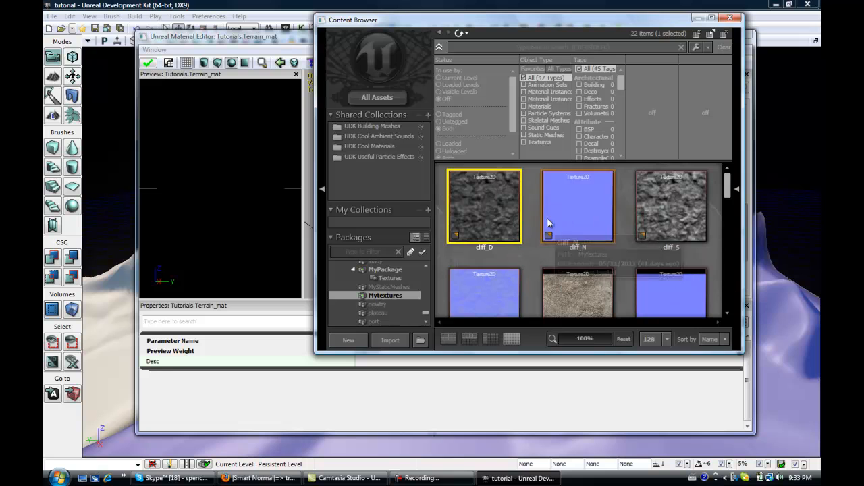
pyautogui.click(293, 42)
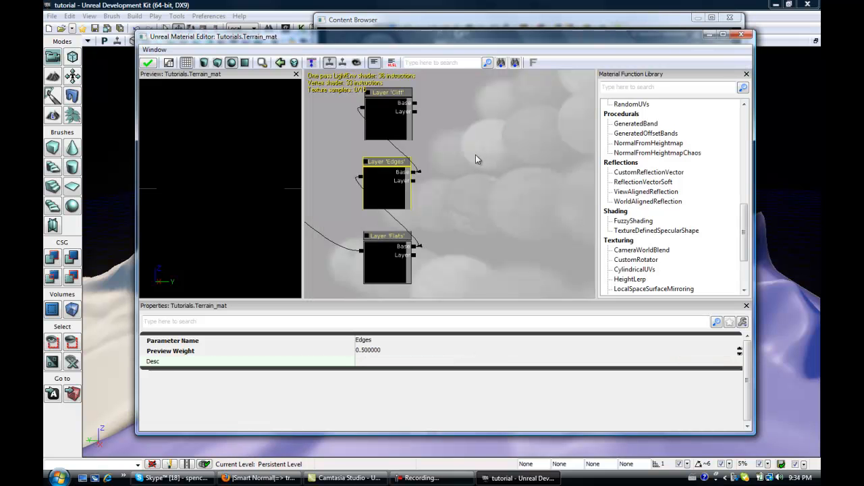
pyautogui.moveTo(481, 118); pyautogui.dragTo(472, 139)
pyautogui.rightClick(484, 106)
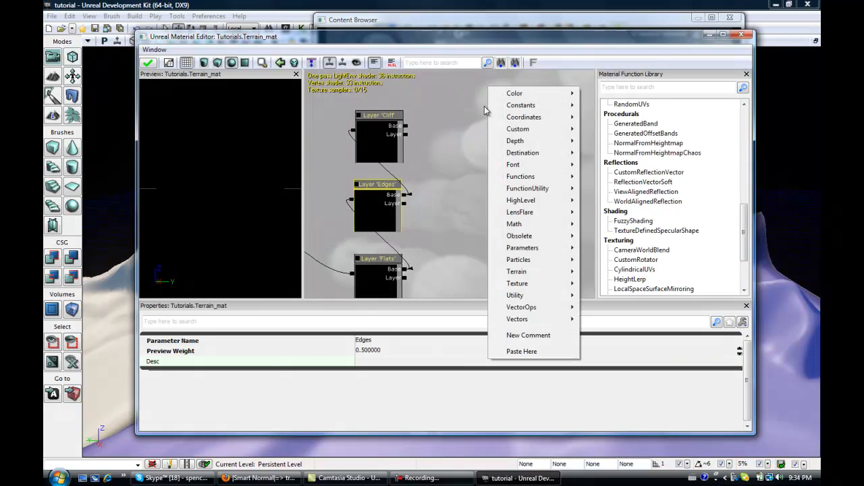
pyautogui.click(473, 122)
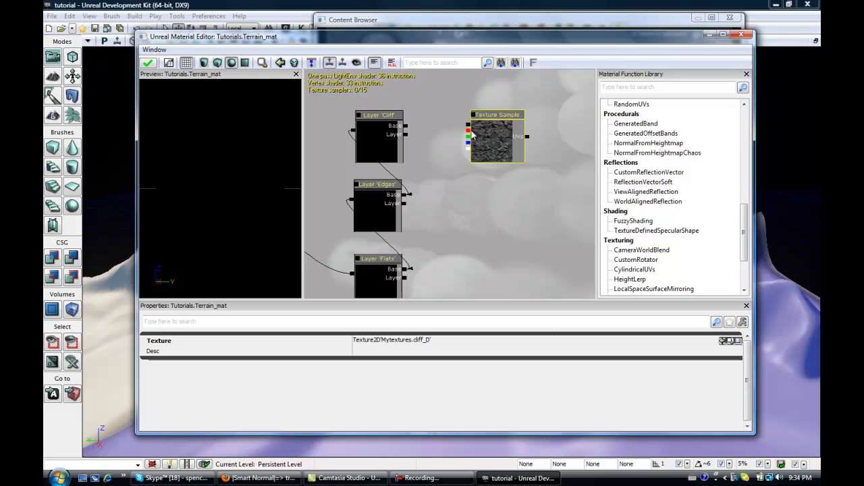
pyautogui.moveTo(470, 129); pyautogui.dragTo(406, 137)
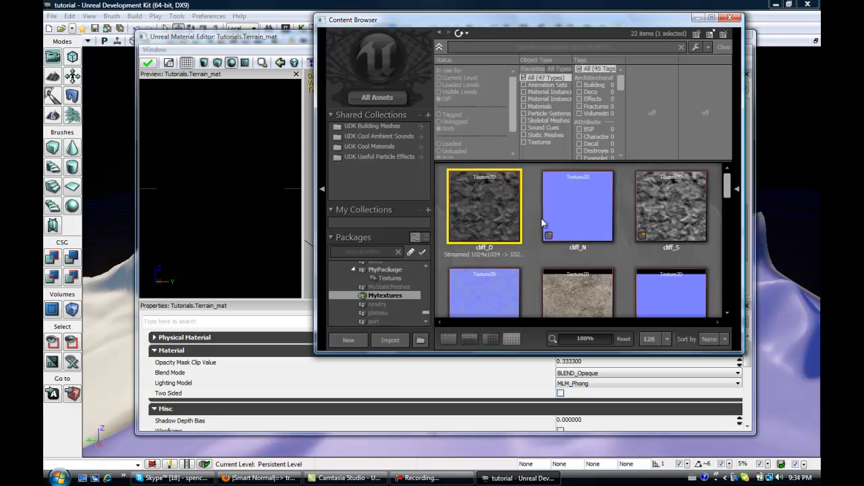
# Add a Texture Sample node with editeddirt_D and connect it to the Edges layer's Layer input.
pyautogui.click(516, 23)
pyautogui.moveTo(728, 193); pyautogui.dragTo(730, 239)
pyautogui.click(565, 238)
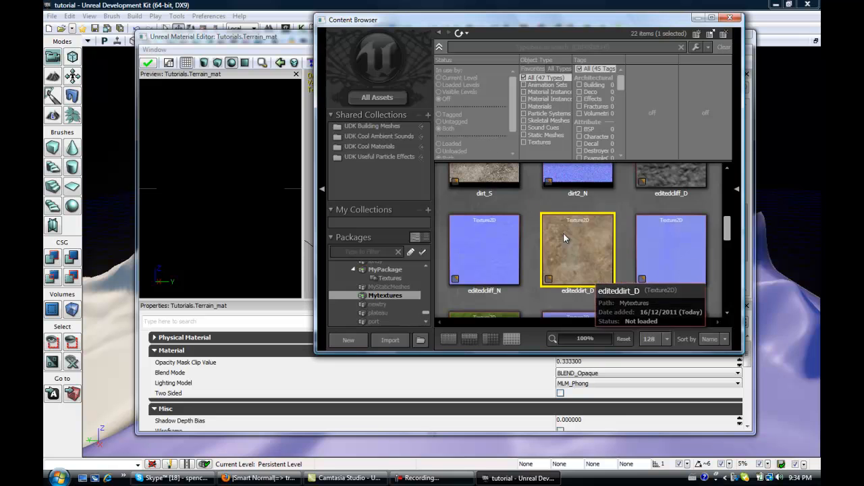
pyautogui.click(303, 54)
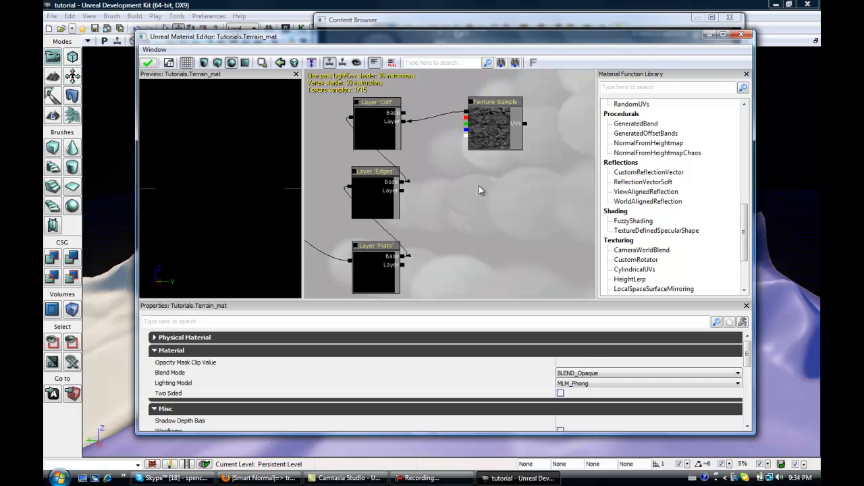
pyautogui.press('t')
pyautogui.click(487, 191)
pyautogui.keyDown('ctrl'); pyautogui.moveTo(487, 191); pyautogui.dragTo(403, 195); pyautogui.keyUp('ctrl')
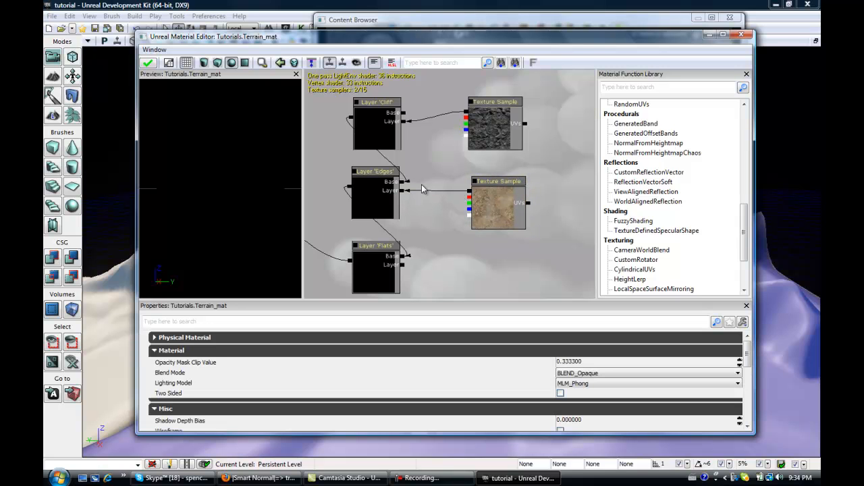
# Add a Texture Sample node with editedGrass_D and connect it to the Flats layer's Layer input.
pyautogui.click(492, 29)
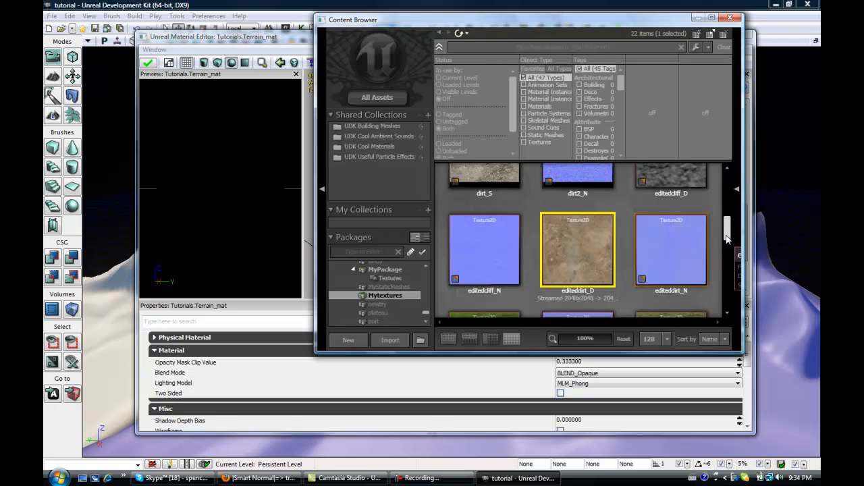
pyautogui.scroll(-3, 728, 259)
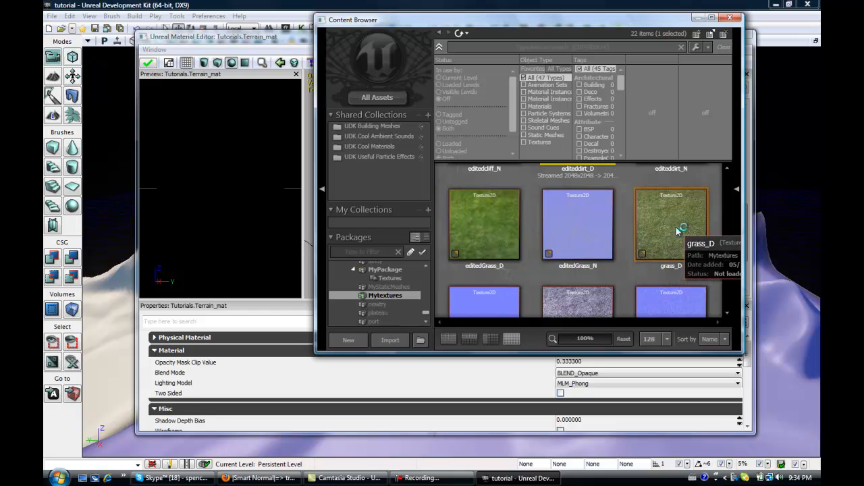
pyautogui.scroll(-3, 486, 240)
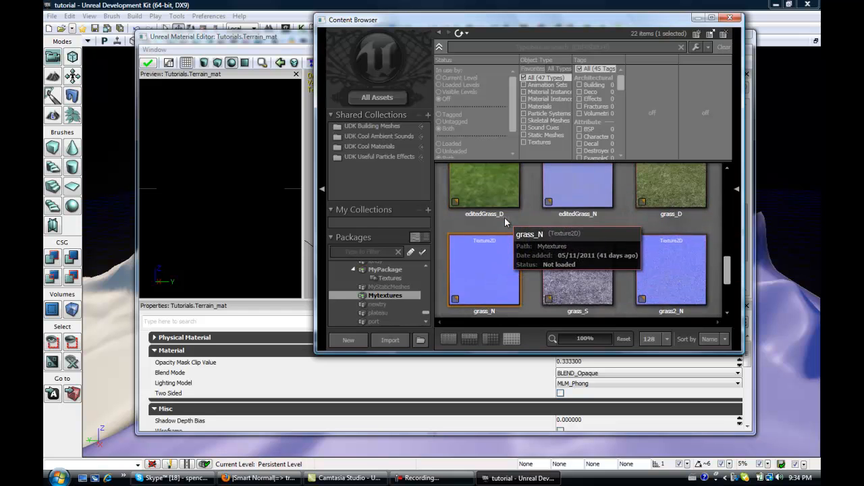
pyautogui.scroll(-3, 611, 243)
pyautogui.scroll(3, 612, 243)
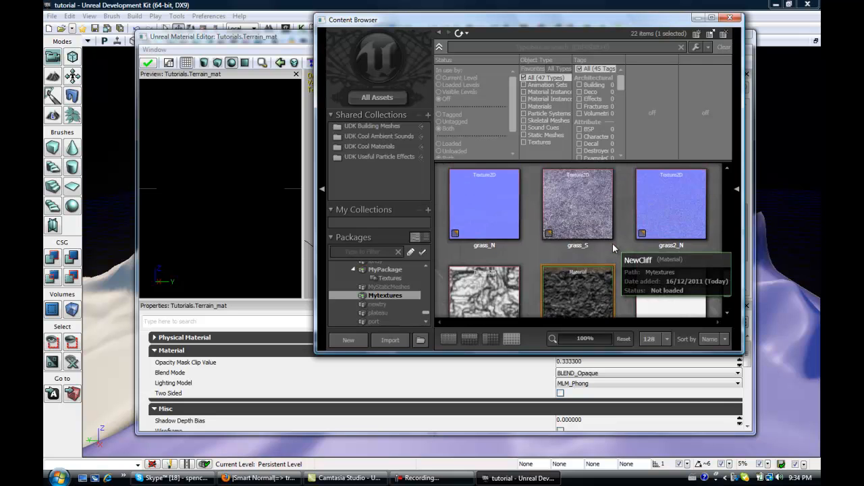
pyautogui.scroll(3, 498, 207)
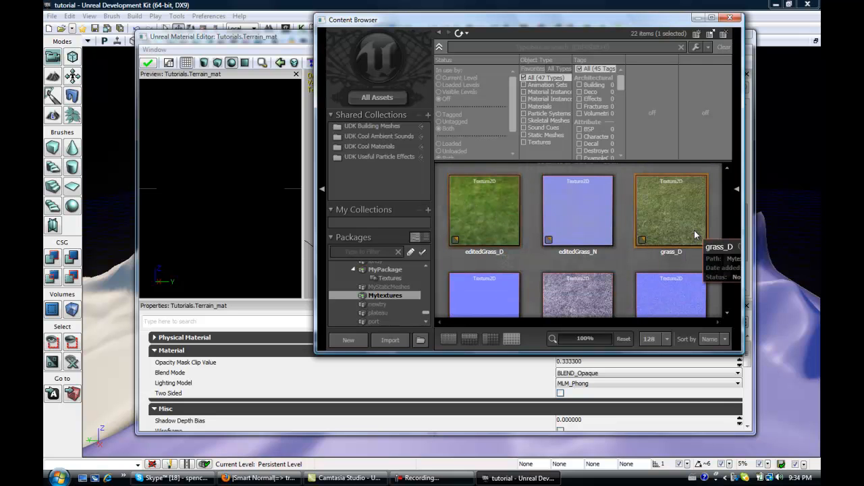
pyautogui.doubleClick(500, 237)
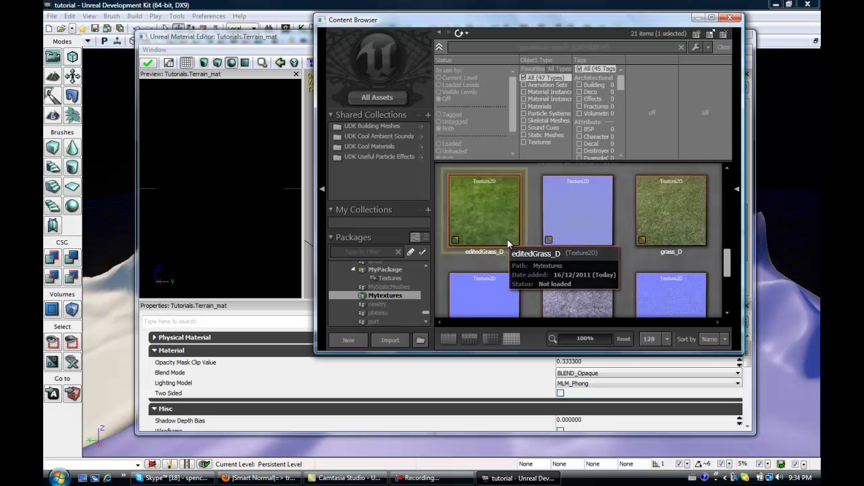
pyautogui.click(685, 40)
pyautogui.click(306, 38)
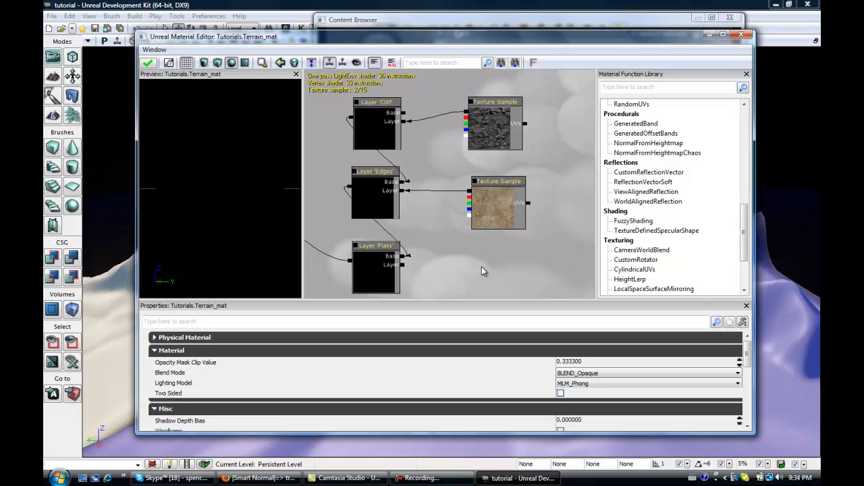
pyautogui.moveTo(521, 272); pyautogui.dragTo(509, 199)
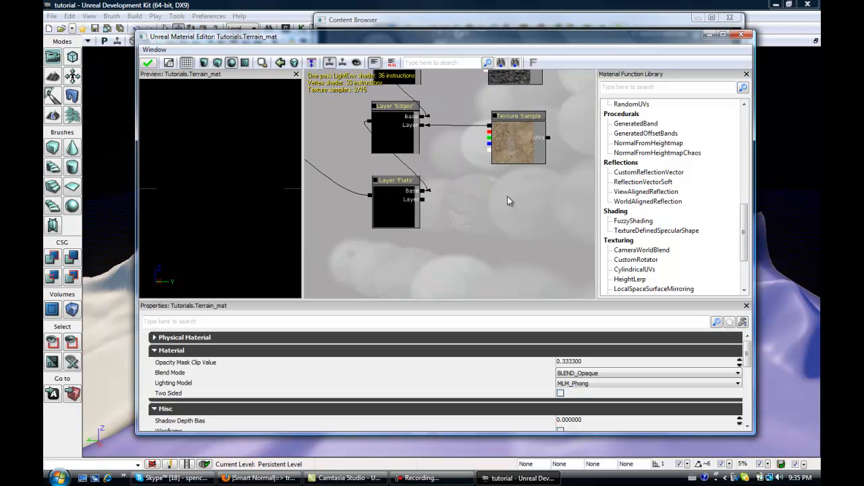
pyautogui.click(507, 197)
pyautogui.moveTo(530, 215); pyautogui.dragTo(423, 200)
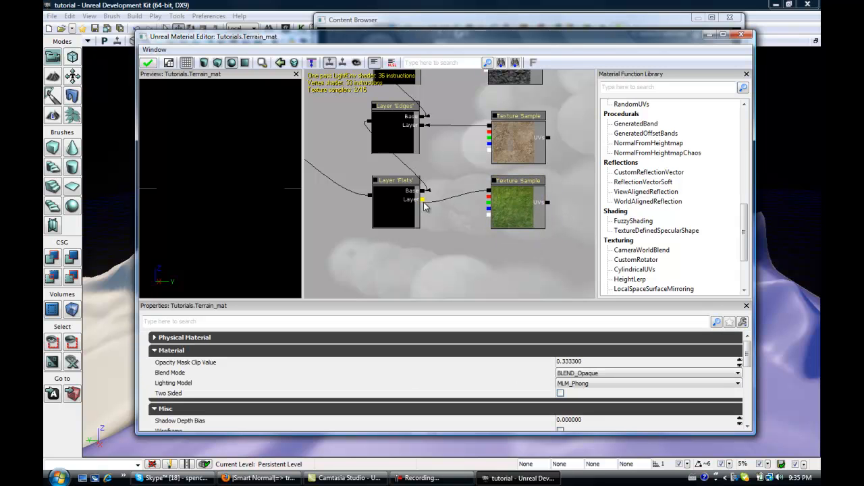
# Apply the changes to the Terrain_mat material and close the material editor.
pyautogui.moveTo(225, 170); pyautogui.dragTo(171, 88)
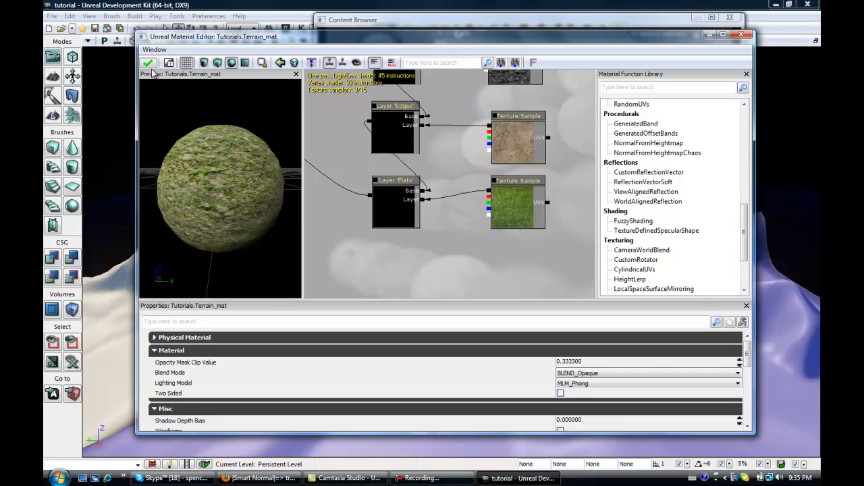
pyautogui.click(149, 63)
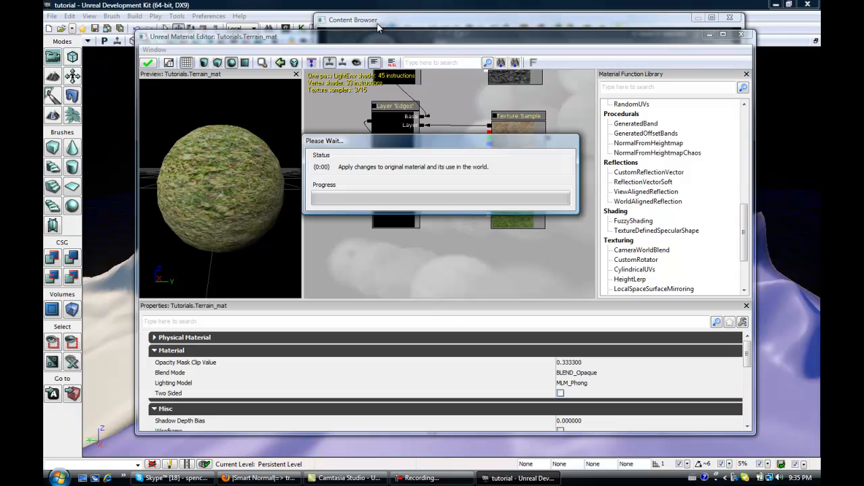
pyautogui.moveTo(382, 35); pyautogui.dragTo(518, 32)
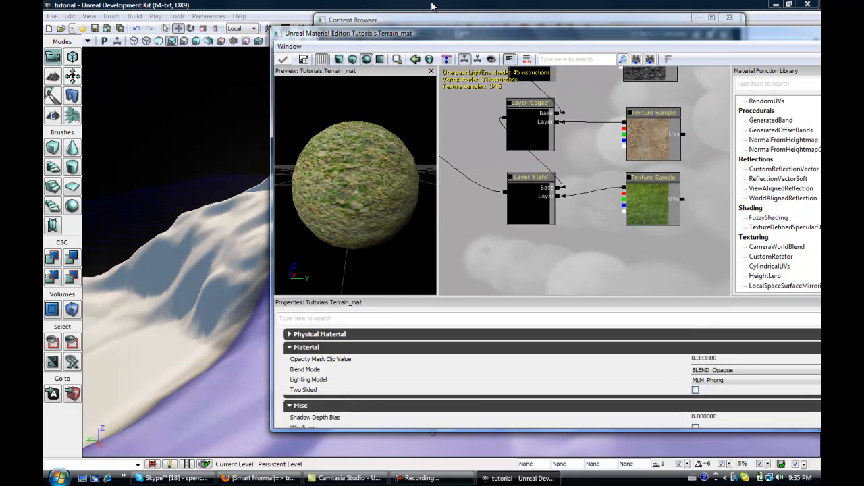
pyautogui.moveTo(717, 31); pyautogui.dragTo(513, 62)
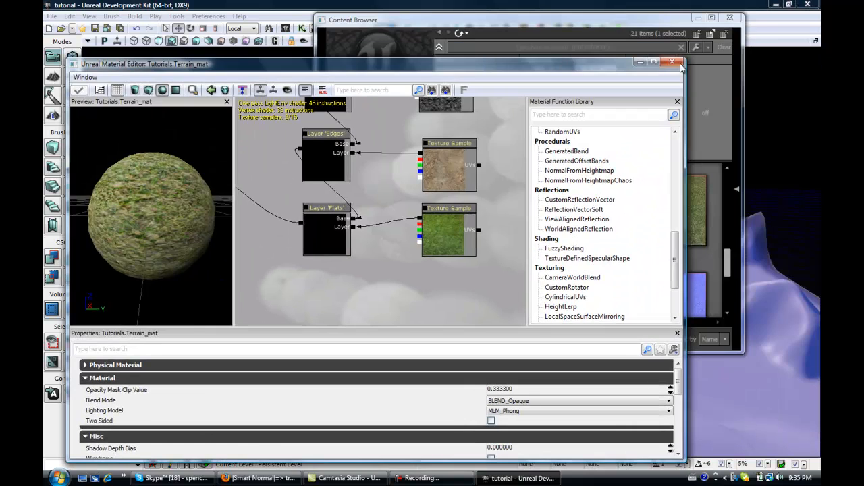
pyautogui.click(672, 62)
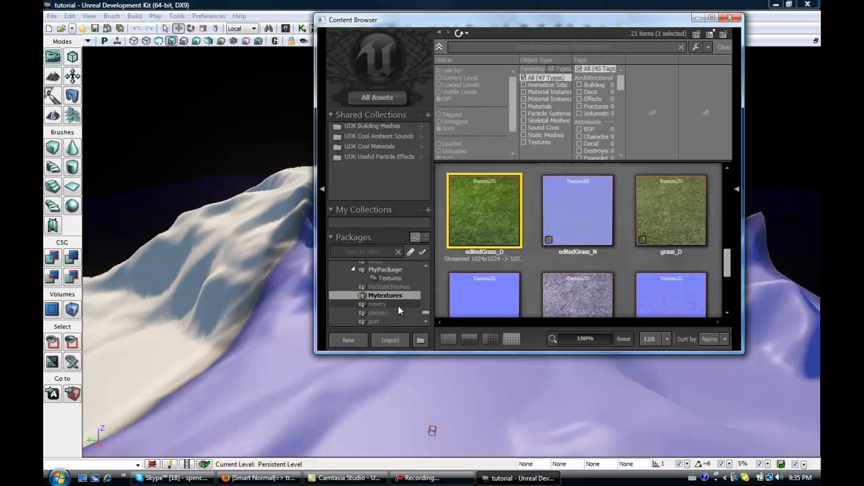
# Assign the Terrain_mat material from the Tutorials package as the landscape's Landscape Material.
pyautogui.scroll(-1, 391, 312)
pyautogui.scroll(-3, 391, 312)
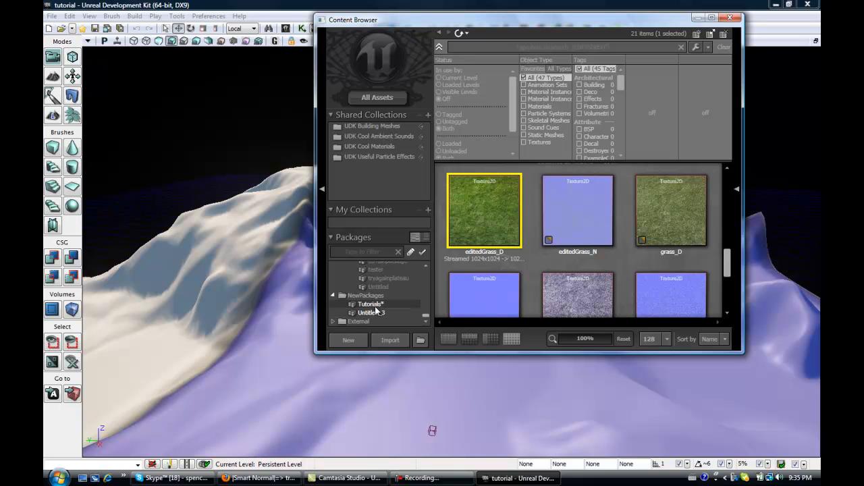
pyautogui.click(378, 305)
pyautogui.click(558, 206)
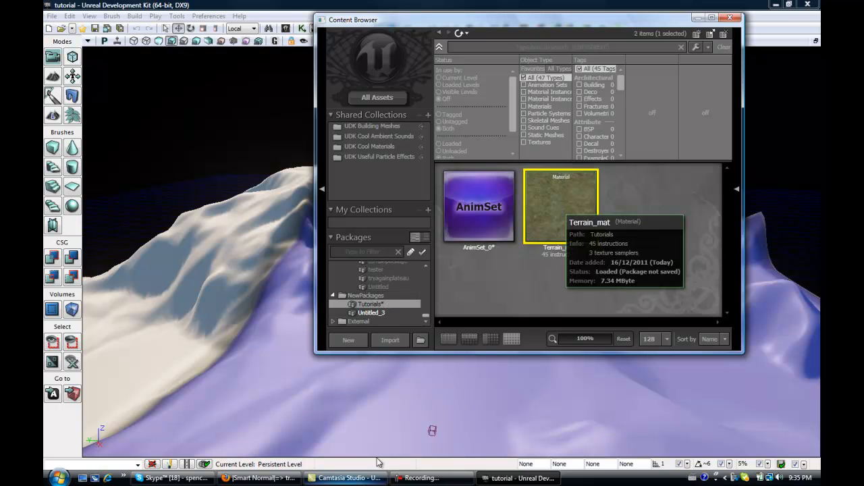
pyautogui.moveTo(410, 270); pyautogui.dragTo(720, 90)
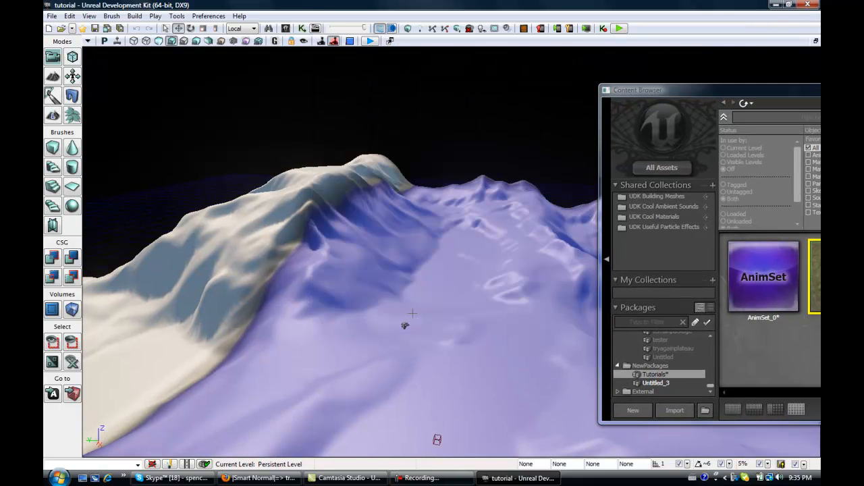
pyautogui.doubleClick(447, 326)
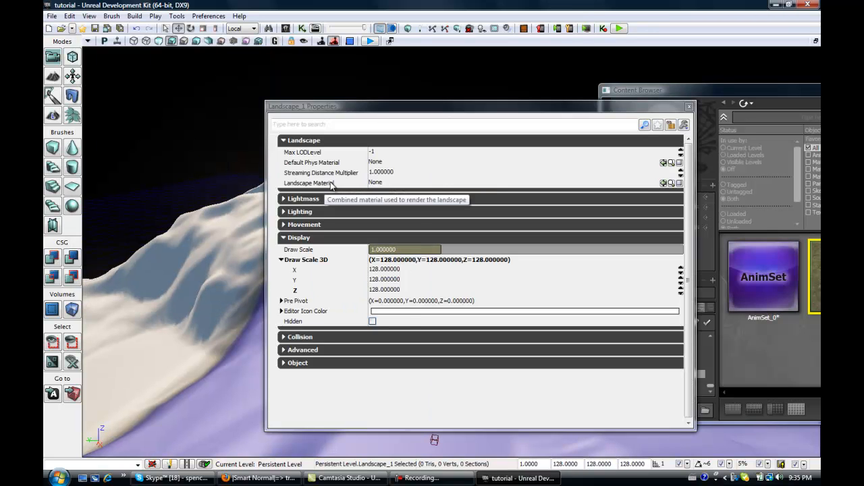
pyautogui.click(663, 184)
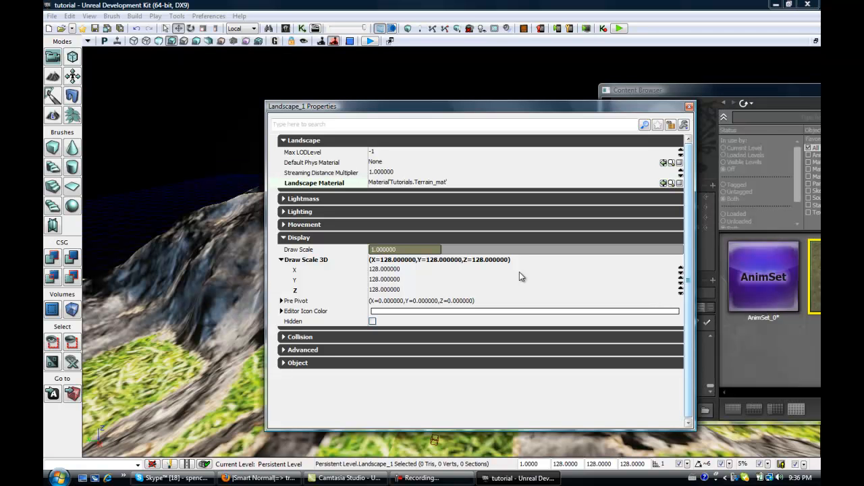
pyautogui.moveTo(690, 108); pyautogui.dragTo(653, 109)
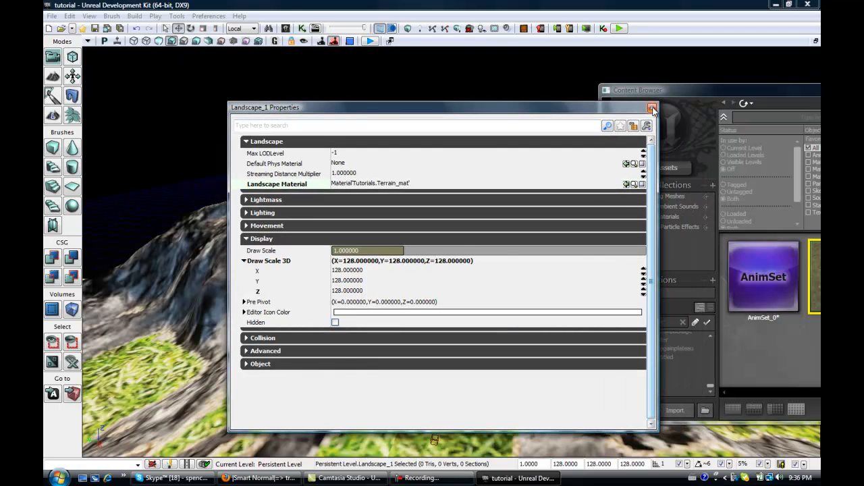
pyautogui.click(652, 108)
# Open Terrain_mat in the Material Editor.
pyautogui.moveTo(417, 391); pyautogui.dragTo(371, 336, button='right')
pyautogui.moveTo(491, 299); pyautogui.dragTo(494, 300, button='right')
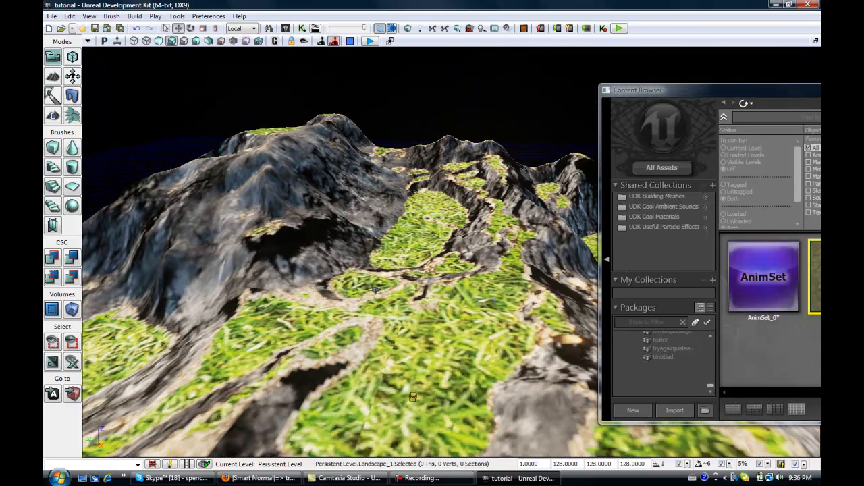
pyautogui.moveTo(684, 85); pyautogui.dragTo(433, 50)
pyautogui.rightClick(621, 244)
pyautogui.click(677, 261)
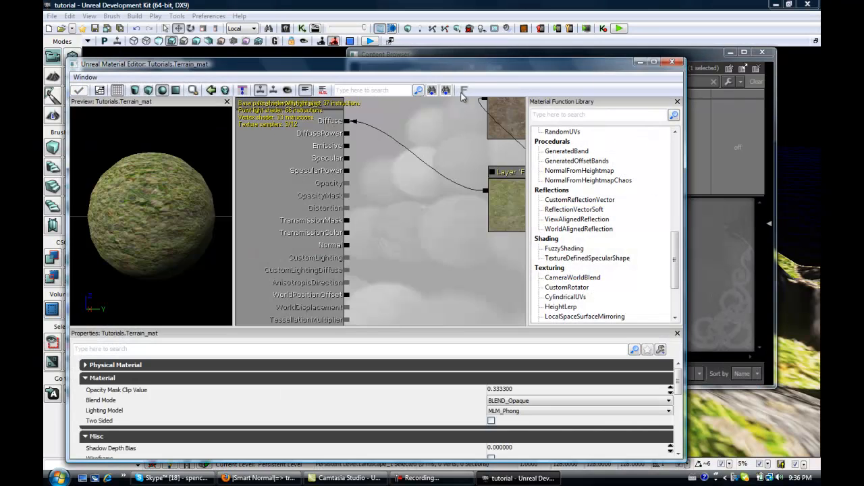
# Add a new TerrainLayerCoords node to the material graph.
pyautogui.moveTo(470, 64); pyautogui.dragTo(438, 58)
pyautogui.moveTo(405, 155); pyautogui.dragTo(210, 264)
pyautogui.scroll(-3, 341, 237)
pyautogui.moveTo(453, 180); pyautogui.dragTo(395, 170)
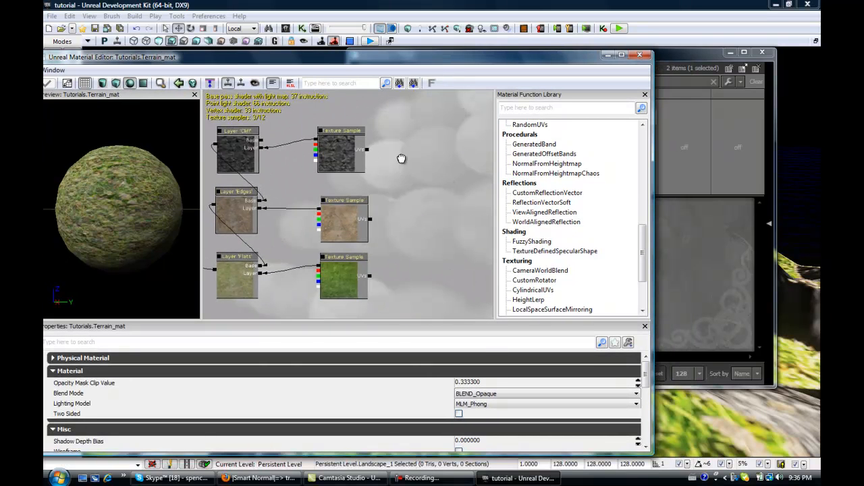
pyautogui.rightClick(397, 125)
pyautogui.moveTo(456, 155)
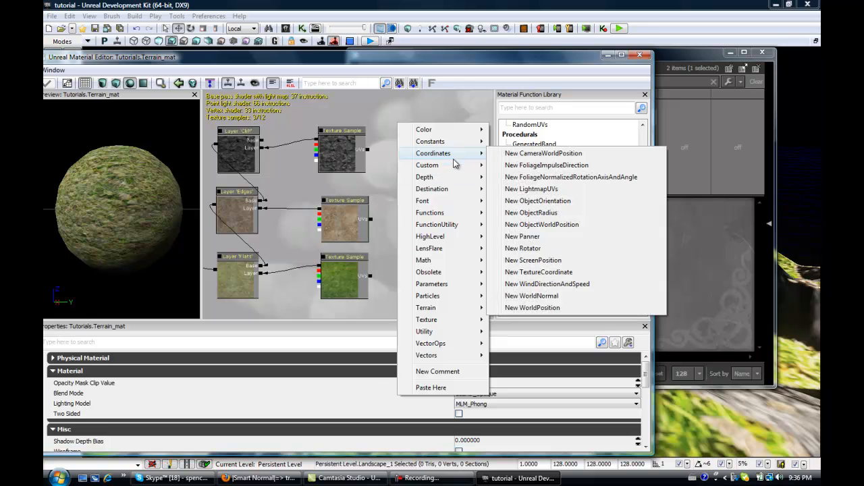
pyautogui.moveTo(456, 309)
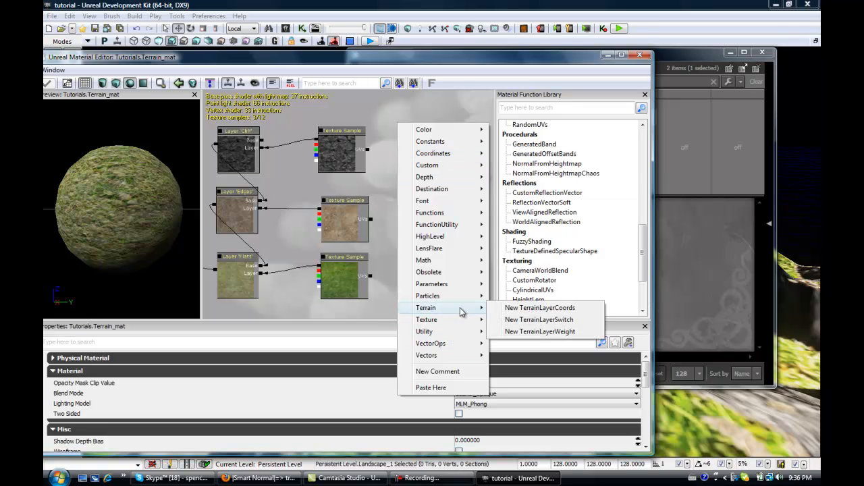
pyautogui.click(535, 309)
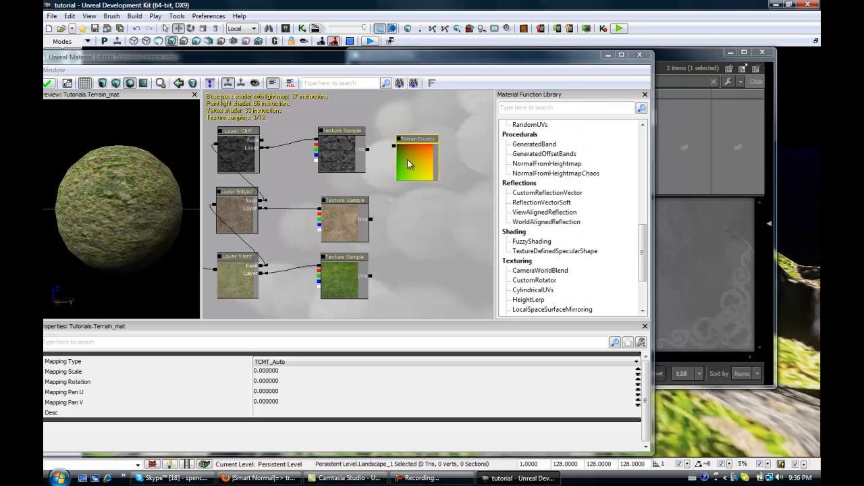
# Duplicate the TerrainLayerCoords node twice and connect the copies to the Texture Samples' UVs inputs.
pyautogui.moveTo(407, 159); pyautogui.dragTo(407, 149)
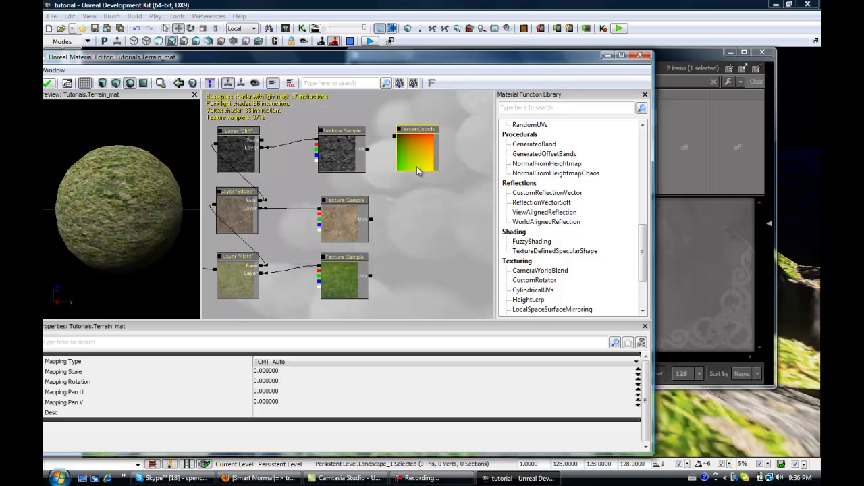
pyautogui.hotkey('ctrl', 'w')
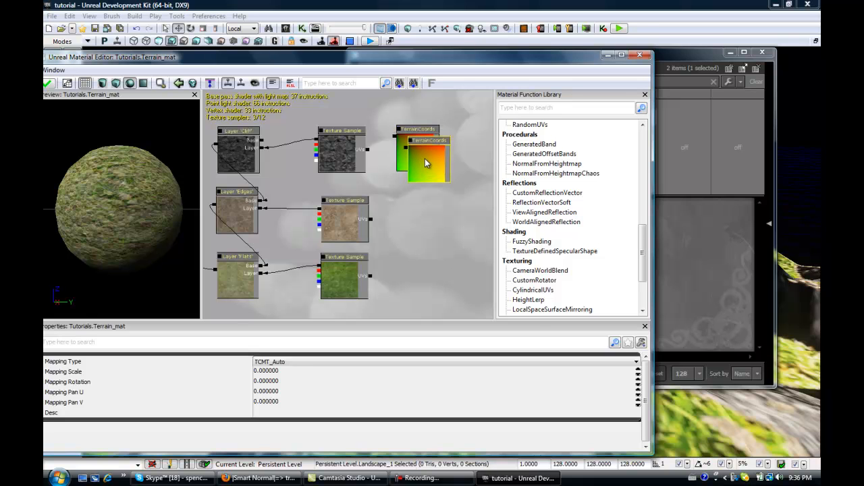
pyautogui.hotkey('ctrl', 'w')
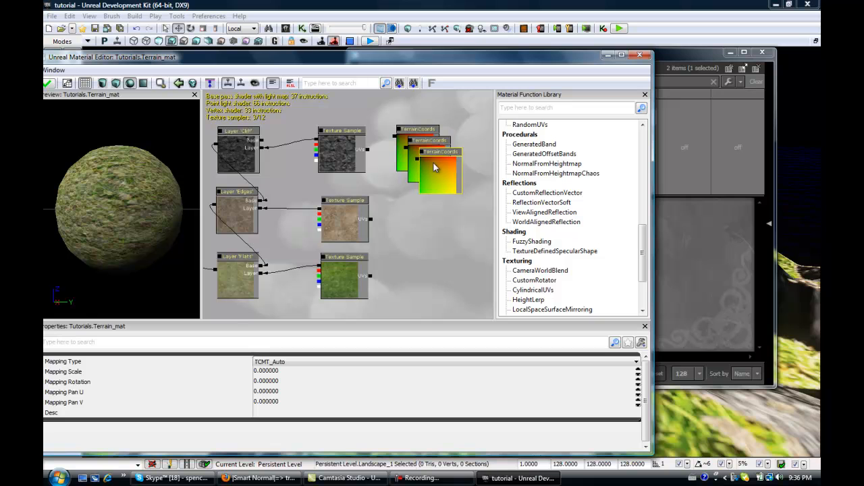
pyautogui.moveTo(433, 163); pyautogui.dragTo(412, 232)
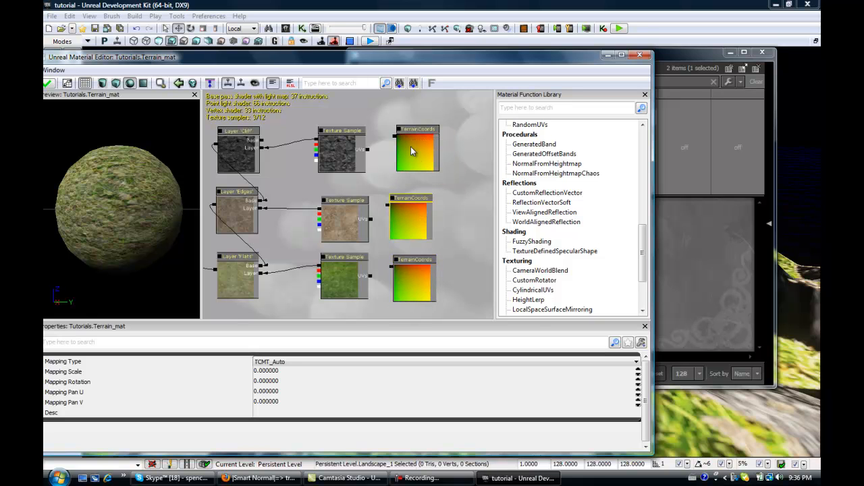
pyautogui.moveTo(398, 141); pyautogui.dragTo(368, 155)
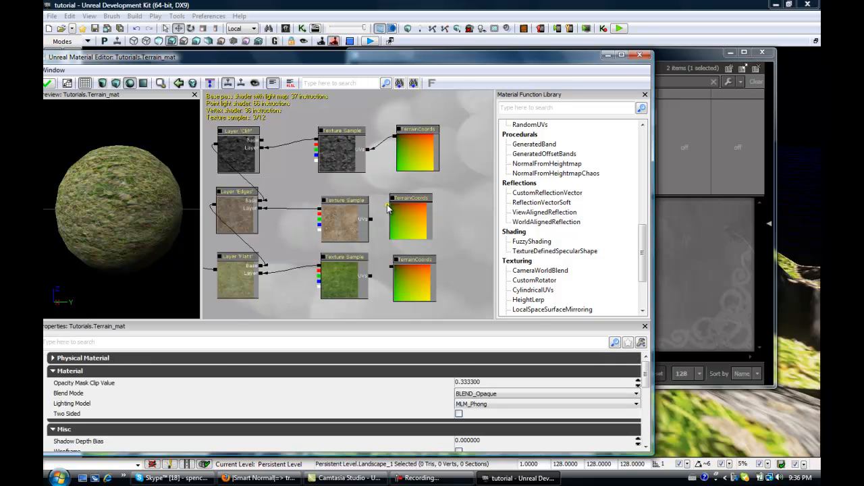
pyautogui.moveTo(389, 209); pyautogui.dragTo(376, 224)
# Set the Mapping Scale of the TerrainLayerCoords node feeding the cliff texture to 12.
pyautogui.moveTo(375, 61); pyautogui.dragTo(653, 35)
pyautogui.click(325, 54)
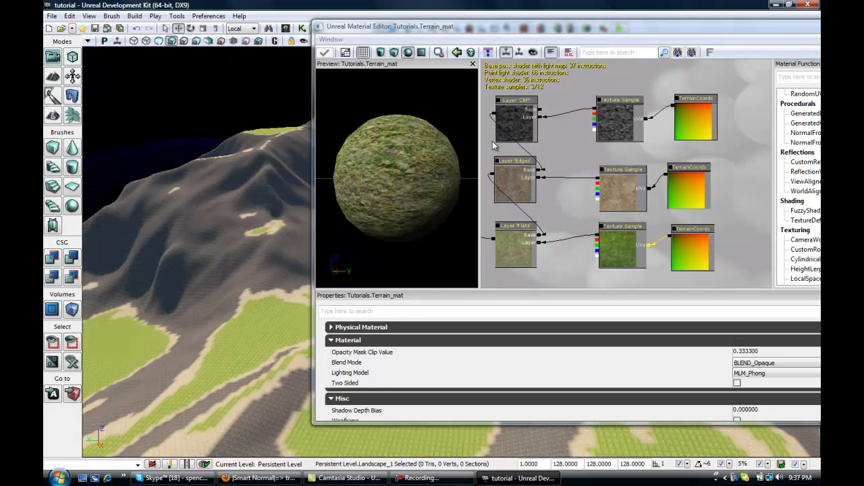
pyautogui.moveTo(554, 25); pyautogui.dragTo(715, 123)
pyautogui.moveTo(593, 57); pyautogui.dragTo(789, 68)
pyautogui.click(415, 267)
pyautogui.moveTo(581, 342); pyautogui.dragTo(504, 223, button='right')
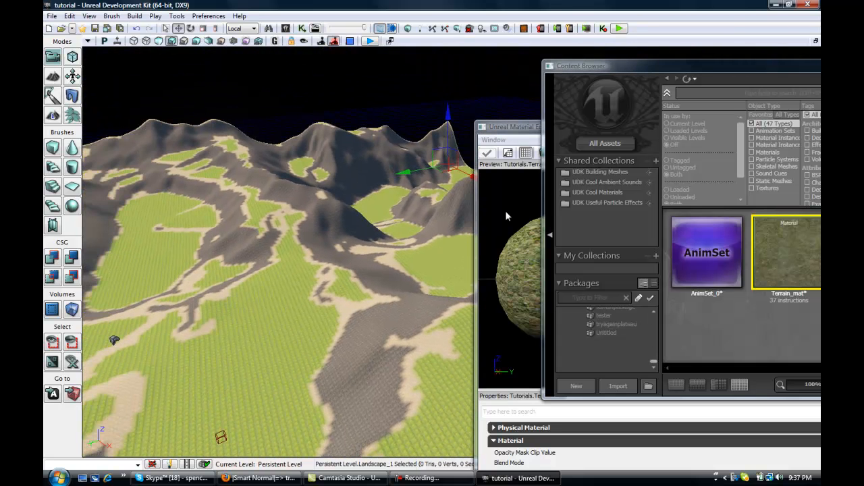
pyautogui.click(528, 131)
pyautogui.moveTo(552, 130); pyautogui.dragTo(280, 36)
pyautogui.click(590, 124)
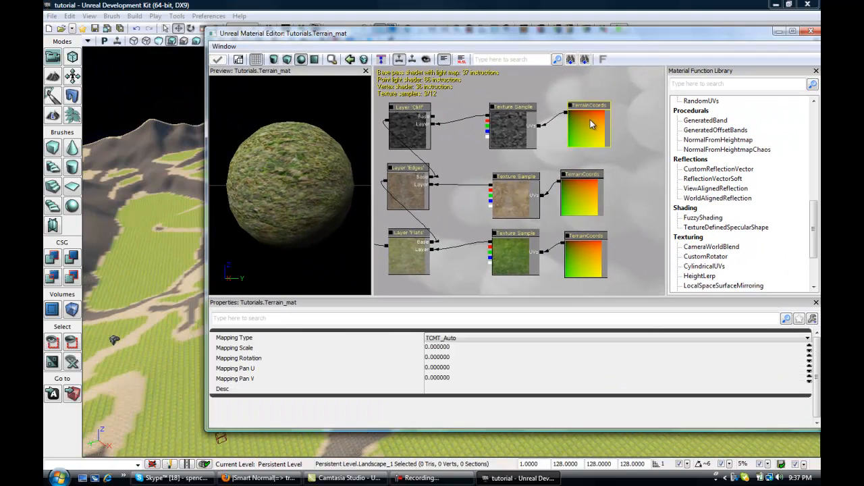
pyautogui.click(228, 349)
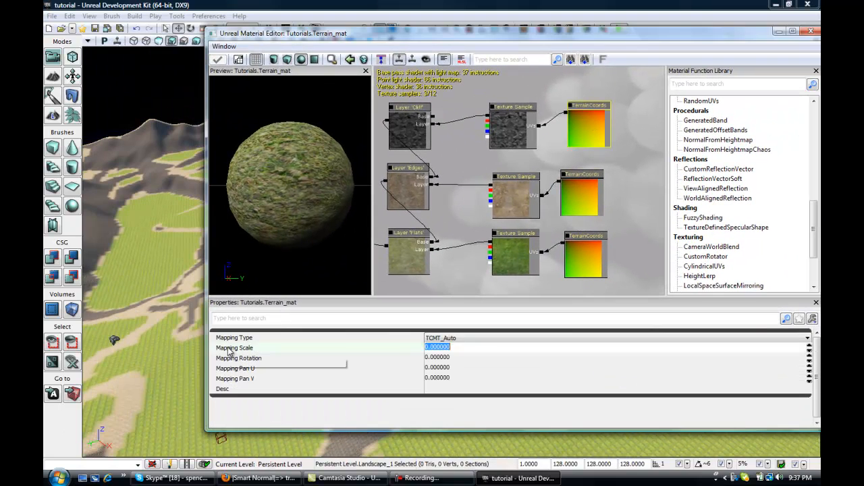
pyautogui.click(431, 349)
pyautogui.moveTo(452, 345); pyautogui.dragTo(361, 341)
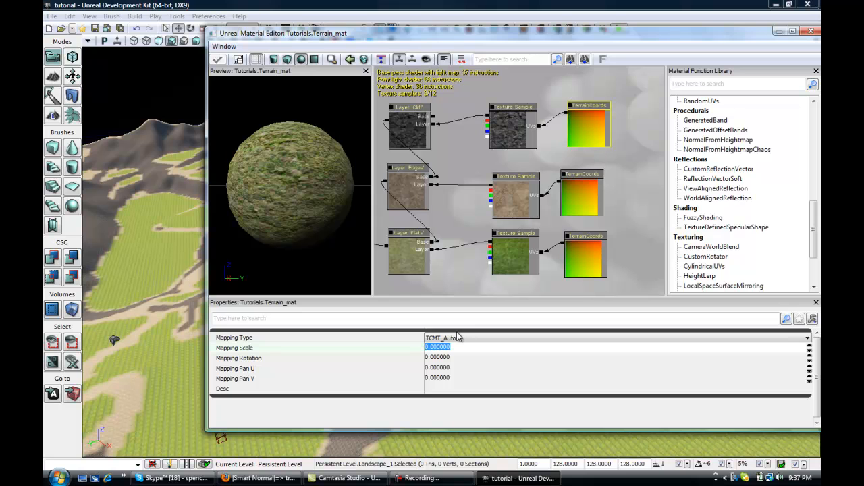
pyautogui.write('12')
# Set the Mapping Scale of the TerrainLayerCoords node feeding the dirt texture to 12.
pyautogui.click(586, 187)
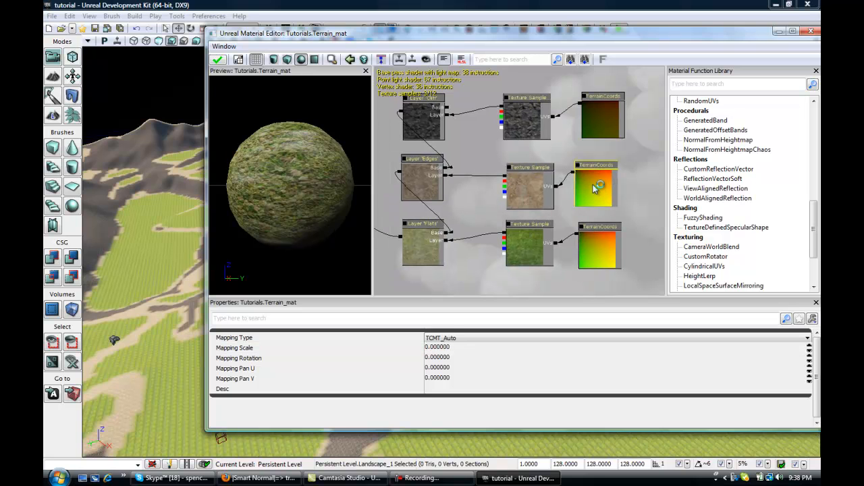
pyautogui.click(429, 348)
pyautogui.write('12')
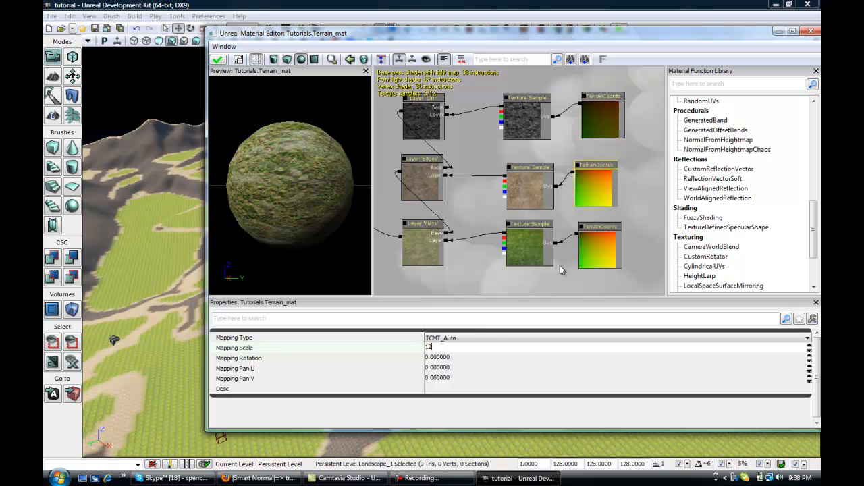
# Set the grass texture's TerrainLayerCoords Mapping Scale to 12 and apply the material changes.
pyautogui.click(604, 236)
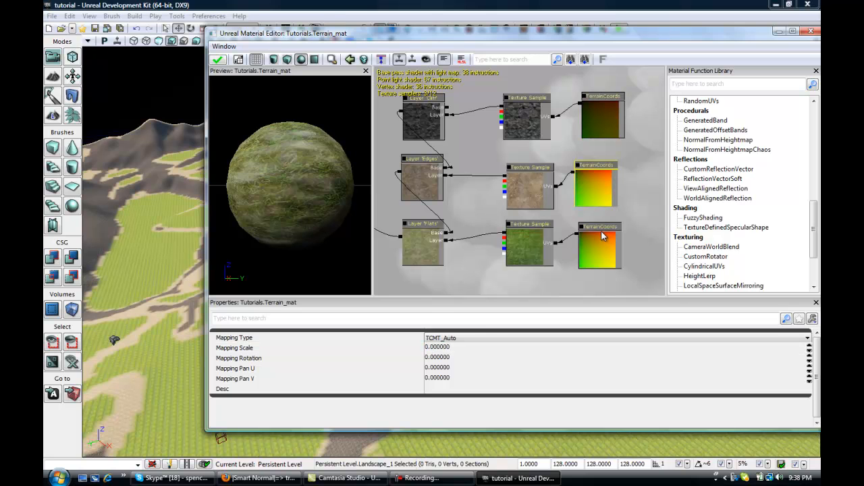
pyautogui.click(445, 348)
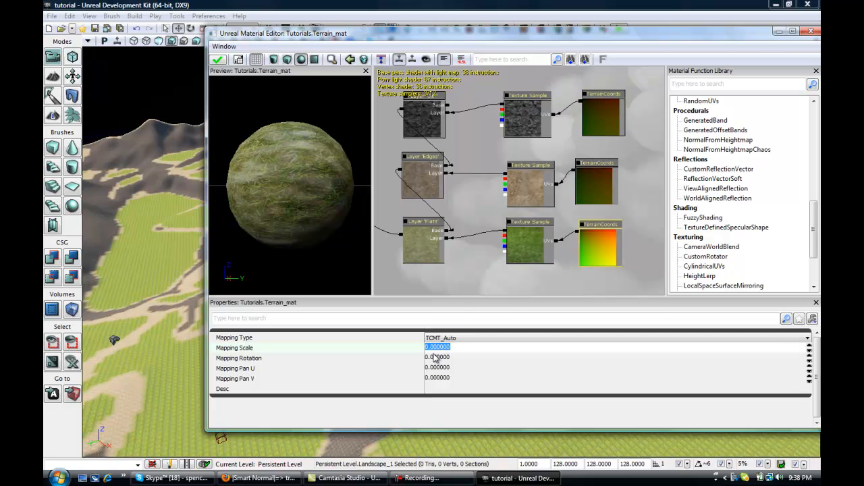
pyautogui.write('12')
pyautogui.moveTo(555, 266); pyautogui.dragTo(500, 209)
pyautogui.click(223, 61)
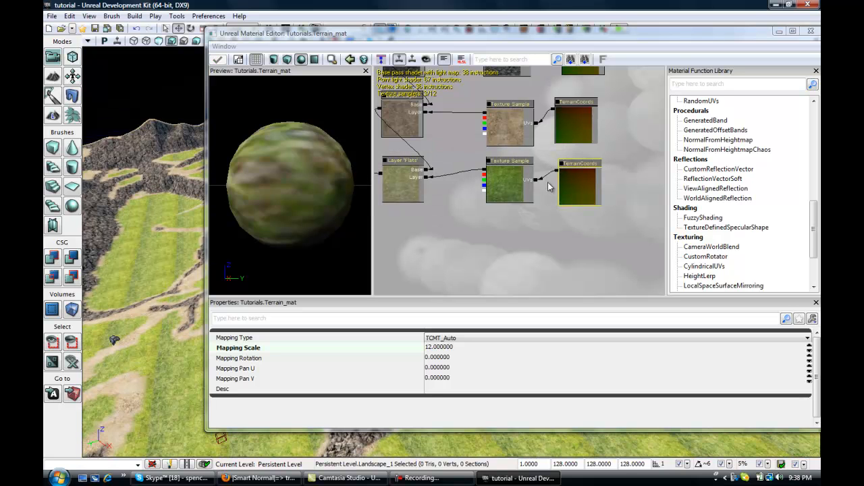
# Inspect the retextured terrain in the viewport from several angles.
pyautogui.moveTo(158, 291); pyautogui.dragTo(147, 268)
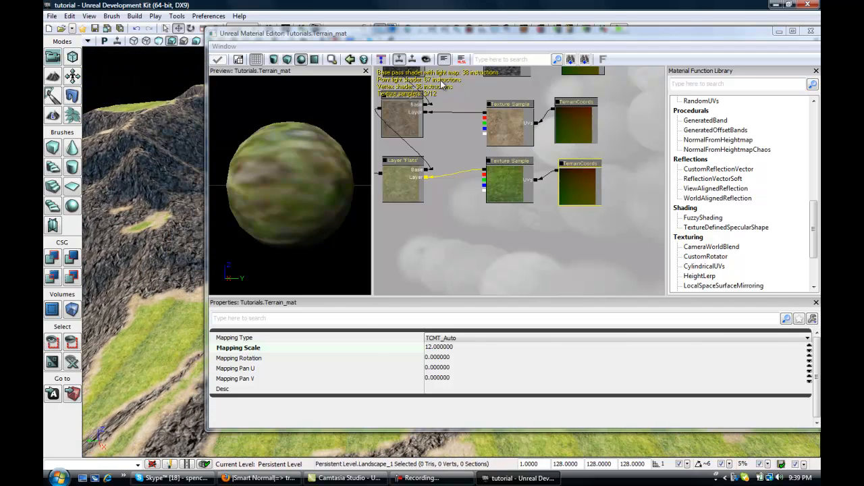
pyautogui.moveTo(760, 32); pyautogui.dragTo(664, 50)
pyautogui.click(682, 48)
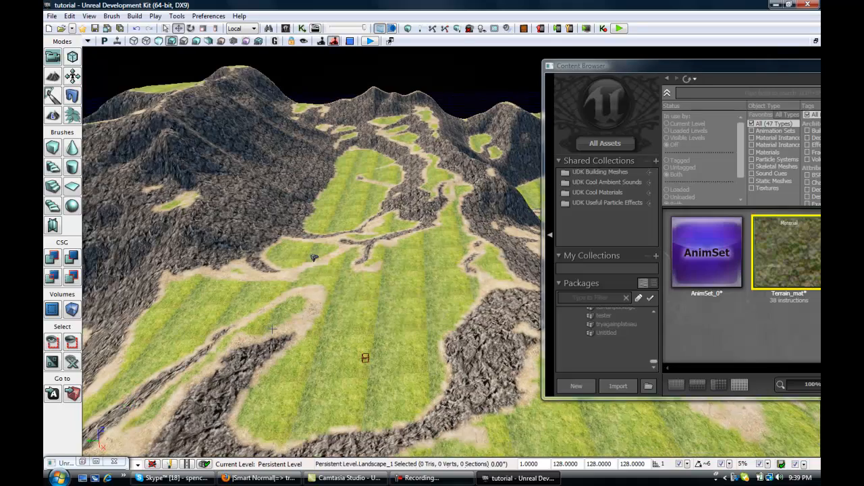
pyautogui.moveTo(272, 329); pyautogui.dragTo(262, 336, button='right')
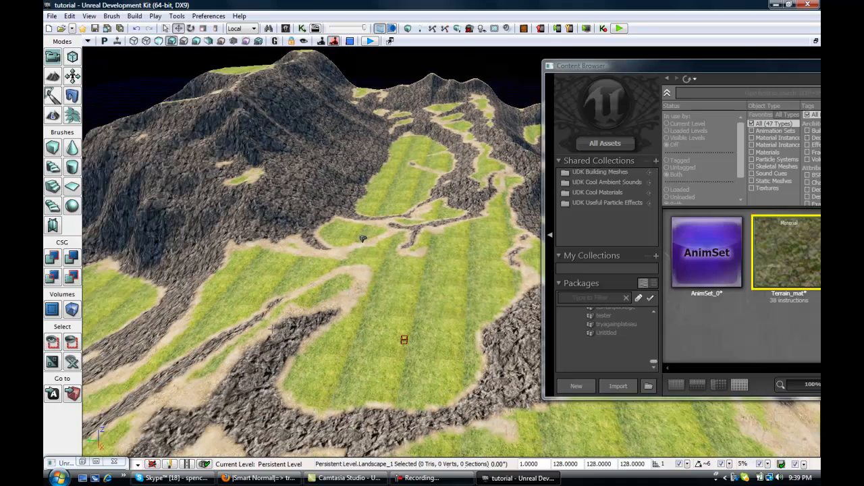
pyautogui.moveTo(272, 328); pyautogui.dragTo(317, 332)
pyautogui.scroll(5, 317, 332)
pyautogui.moveTo(310, 320); pyautogui.dragTo(311, 297, button='right')
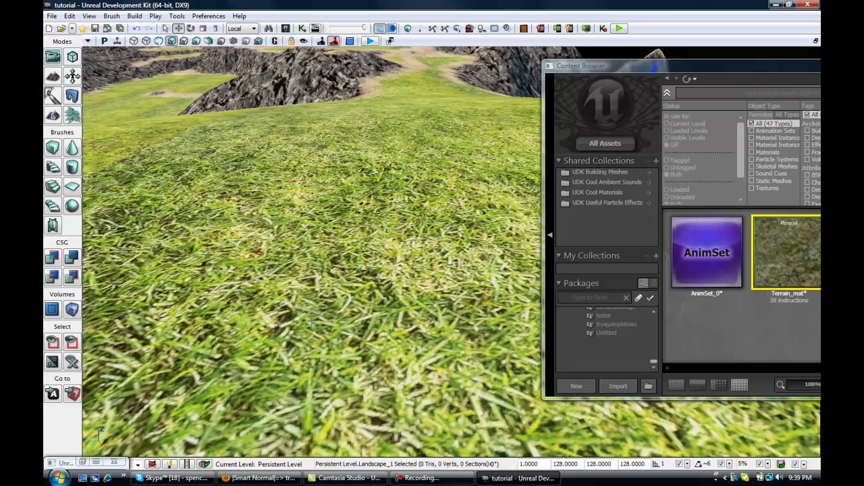
pyautogui.scroll(-5, 311, 321)
pyautogui.scroll(-4, 311, 322)
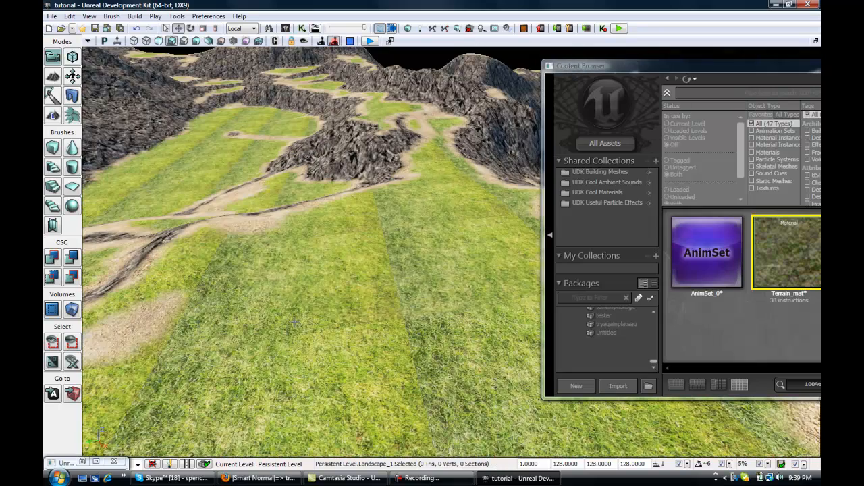
pyautogui.moveTo(282, 315)
pyautogui.mouseDown(button='right')
pyautogui.moveTo(249, 325)
pyautogui.moveTo(238, 343)
pyautogui.moveTo(236, 288)
pyautogui.moveTo(266, 275)
pyautogui.moveTo(354, 292)
pyautogui.moveTo(457, 291)
pyautogui.moveTo(423, 321)
pyautogui.moveTo(377, 309)
pyautogui.moveTo(492, 315)
pyautogui.moveTo(289, 323)
pyautogui.mouseUp(button='right')
pyautogui.scroll(-10, 423, 322)
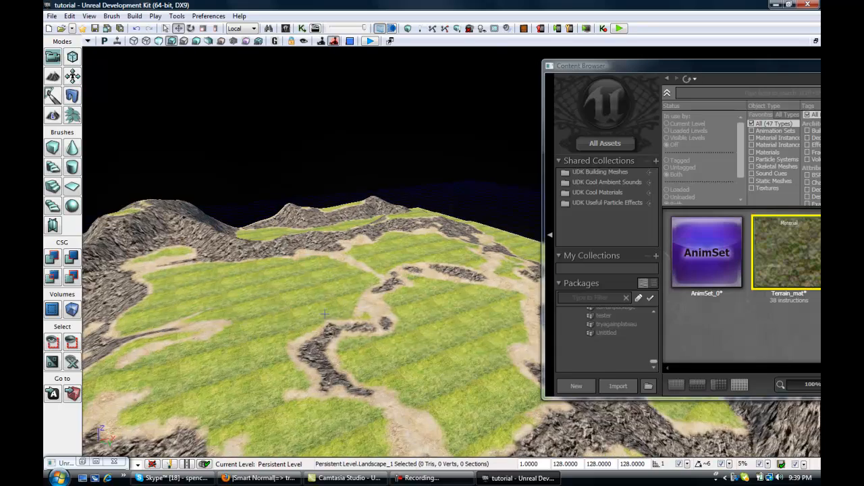
pyautogui.moveTo(315, 372); pyautogui.dragTo(203, 365, button='right')
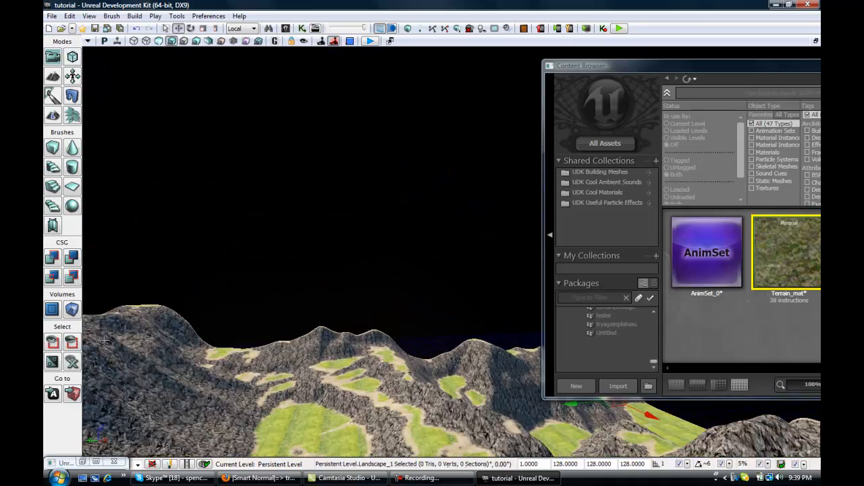
pyautogui.moveTo(83, 387); pyautogui.dragTo(361, 340, button='right')
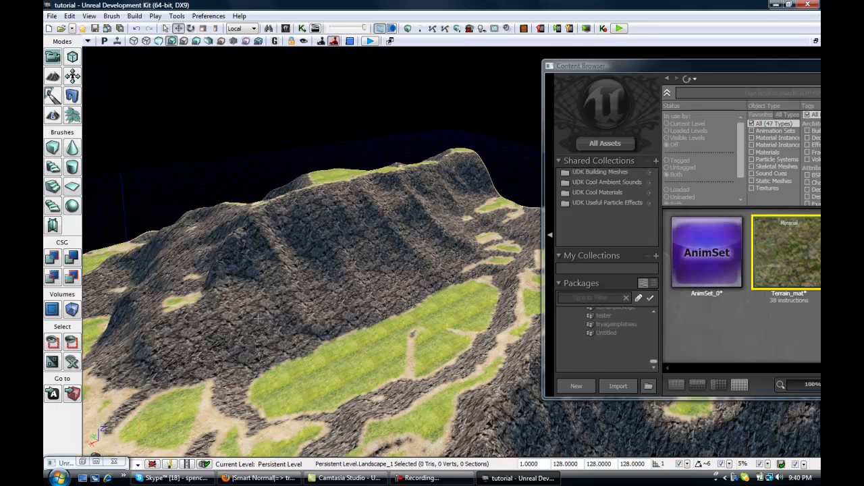
# Review the Terrain_mat node graph in the Material Editor, then minimize the editor.
pyautogui.moveTo(659, 67); pyautogui.dragTo(675, 135)
pyautogui.moveTo(673, 84); pyautogui.dragTo(633, 382)
pyautogui.click(458, 353)
pyautogui.moveTo(407, 350); pyautogui.dragTo(335, 349, button='right')
pyautogui.moveTo(341, 363); pyautogui.dragTo(349, 348, button='right')
pyautogui.click(98, 462)
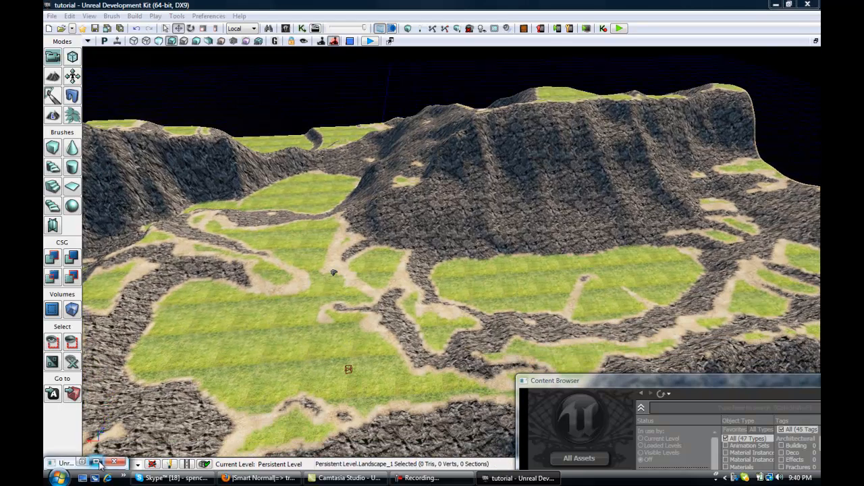
pyautogui.moveTo(497, 134); pyautogui.dragTo(584, 217)
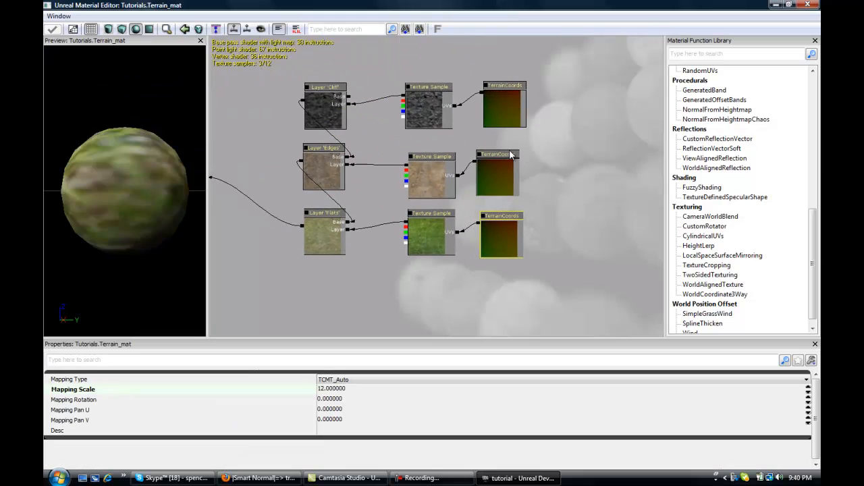
pyautogui.click(494, 183)
pyautogui.click(507, 90)
pyautogui.moveTo(411, 187); pyautogui.dragTo(506, 148)
pyautogui.moveTo(513, 78); pyautogui.dragTo(433, 117)
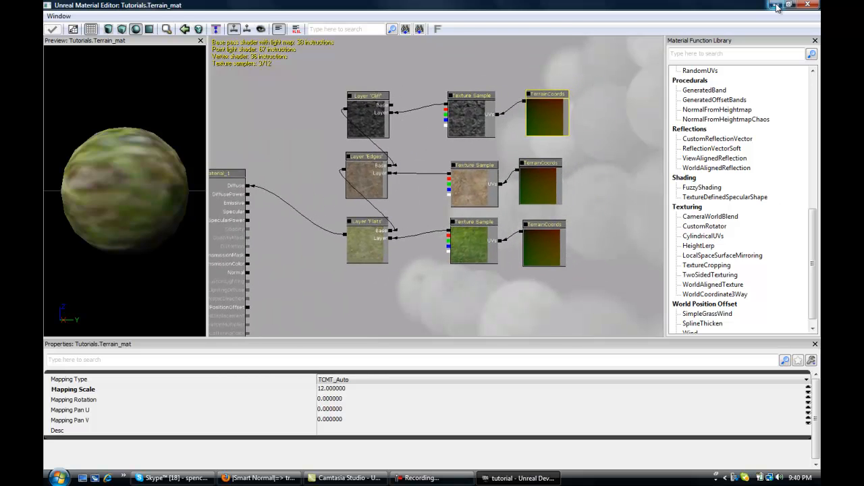
pyautogui.click(775, 5)
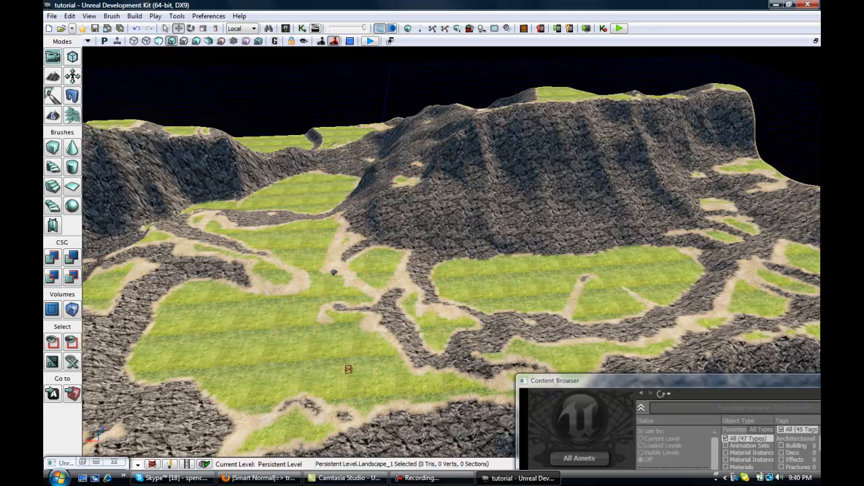